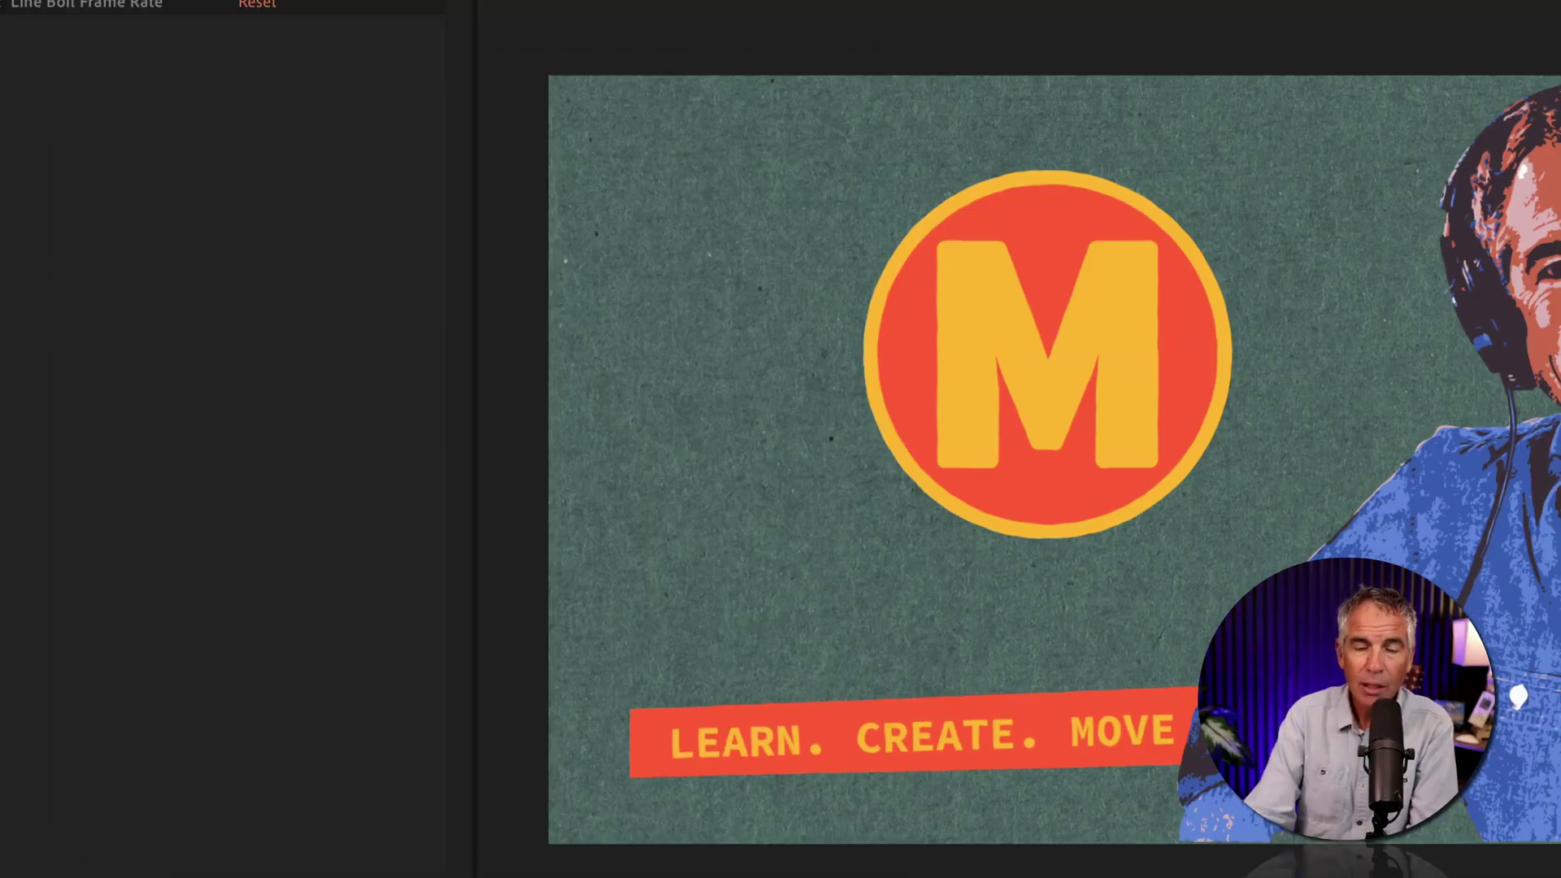
Check the composition settings and toggle the M logo's visibility off and back on.
{"action": "key", "text": "super+k"}
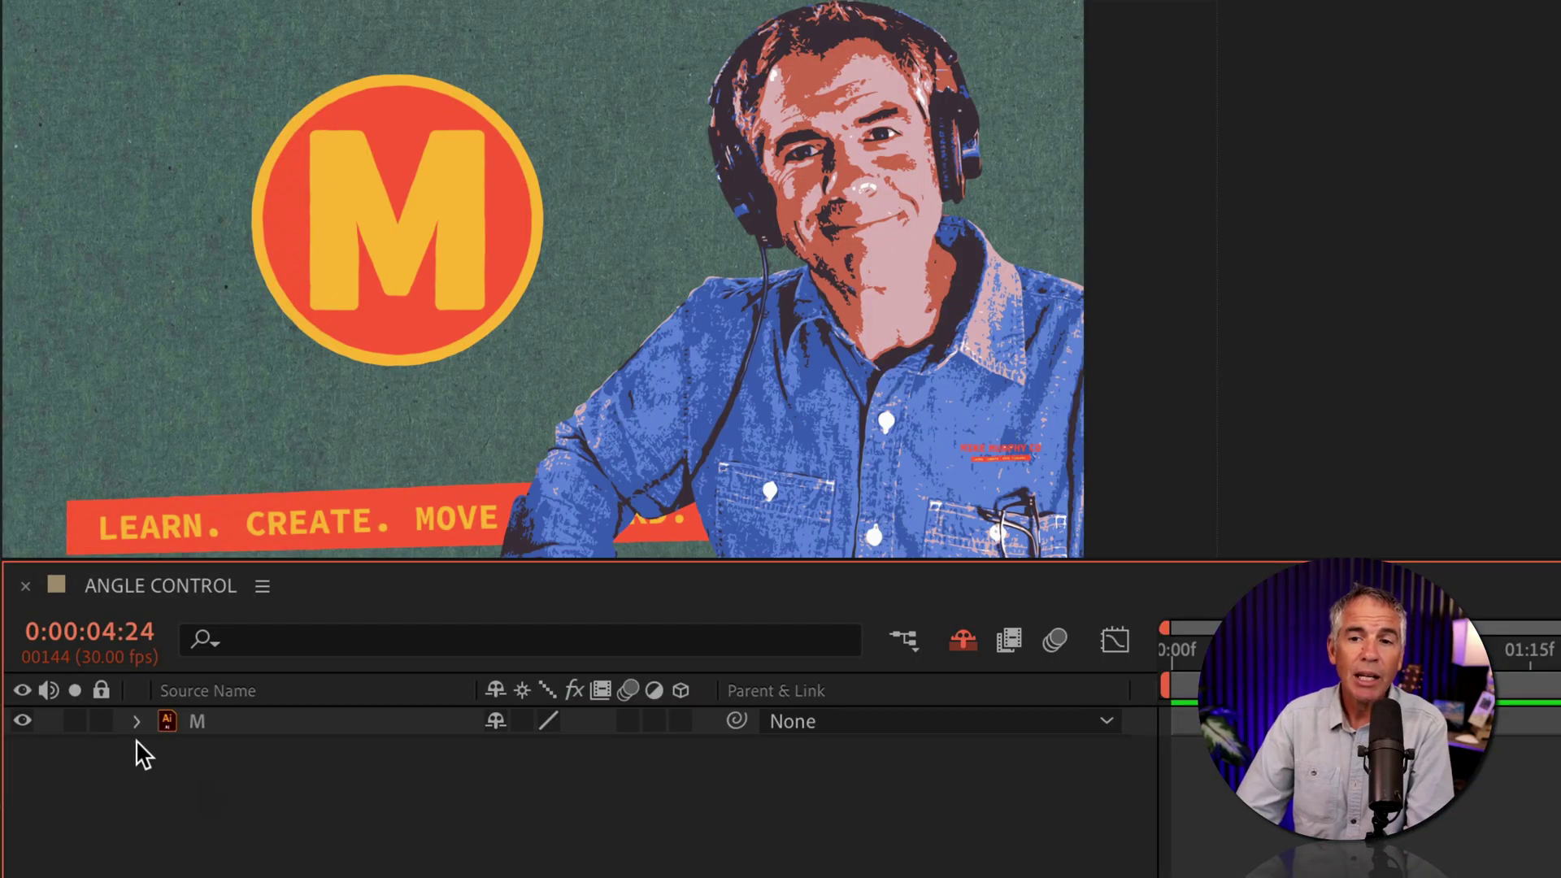
{"action": "left_click", "coordinate": [21, 720]}
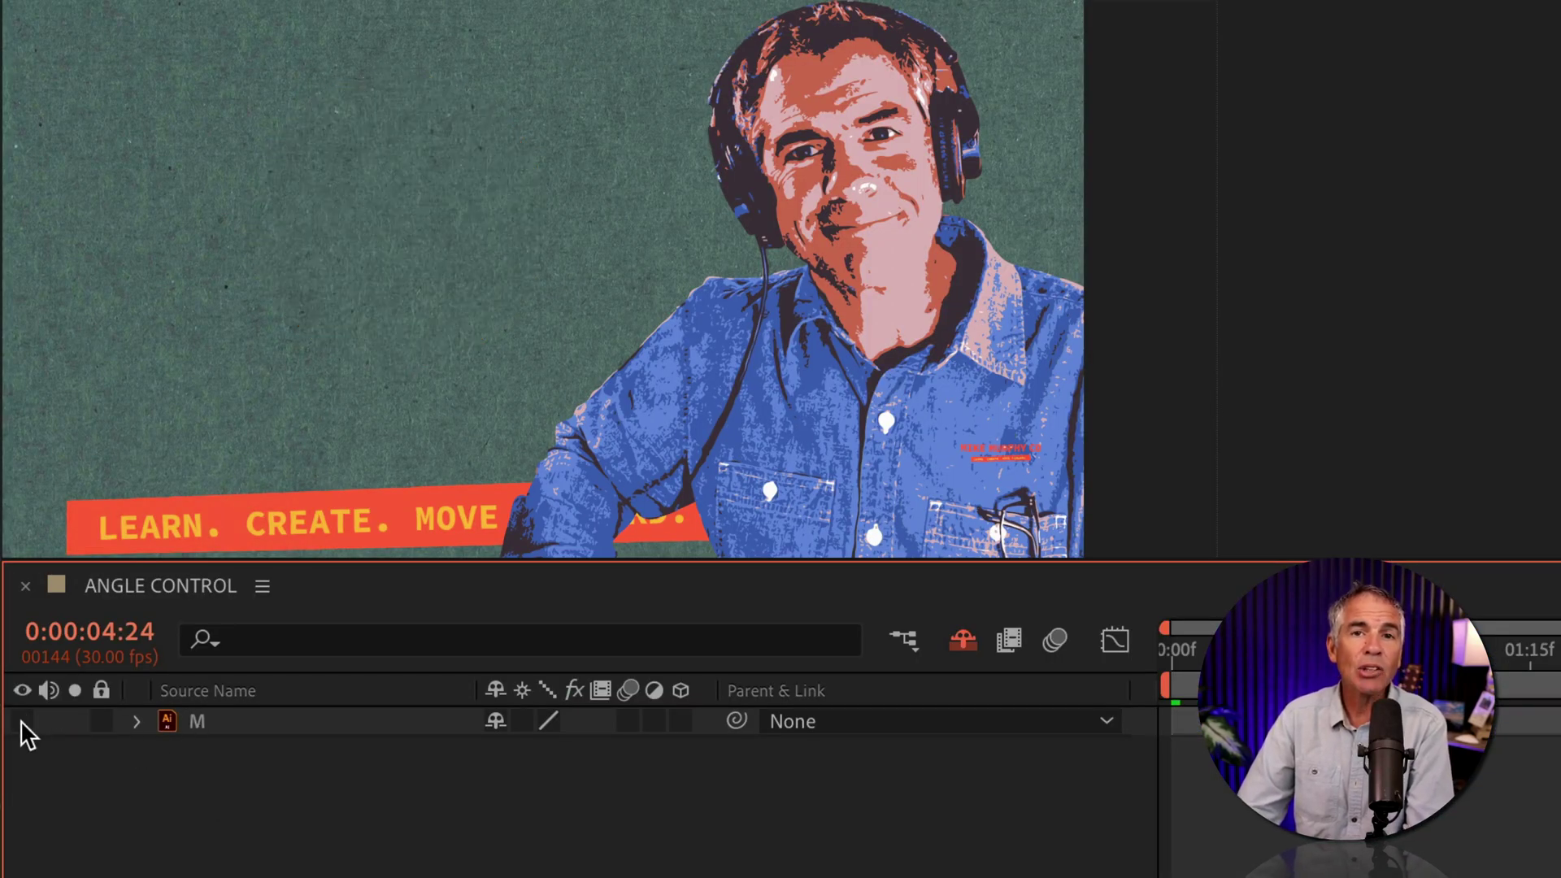
{"action": "left_click", "coordinate": [21, 719]}
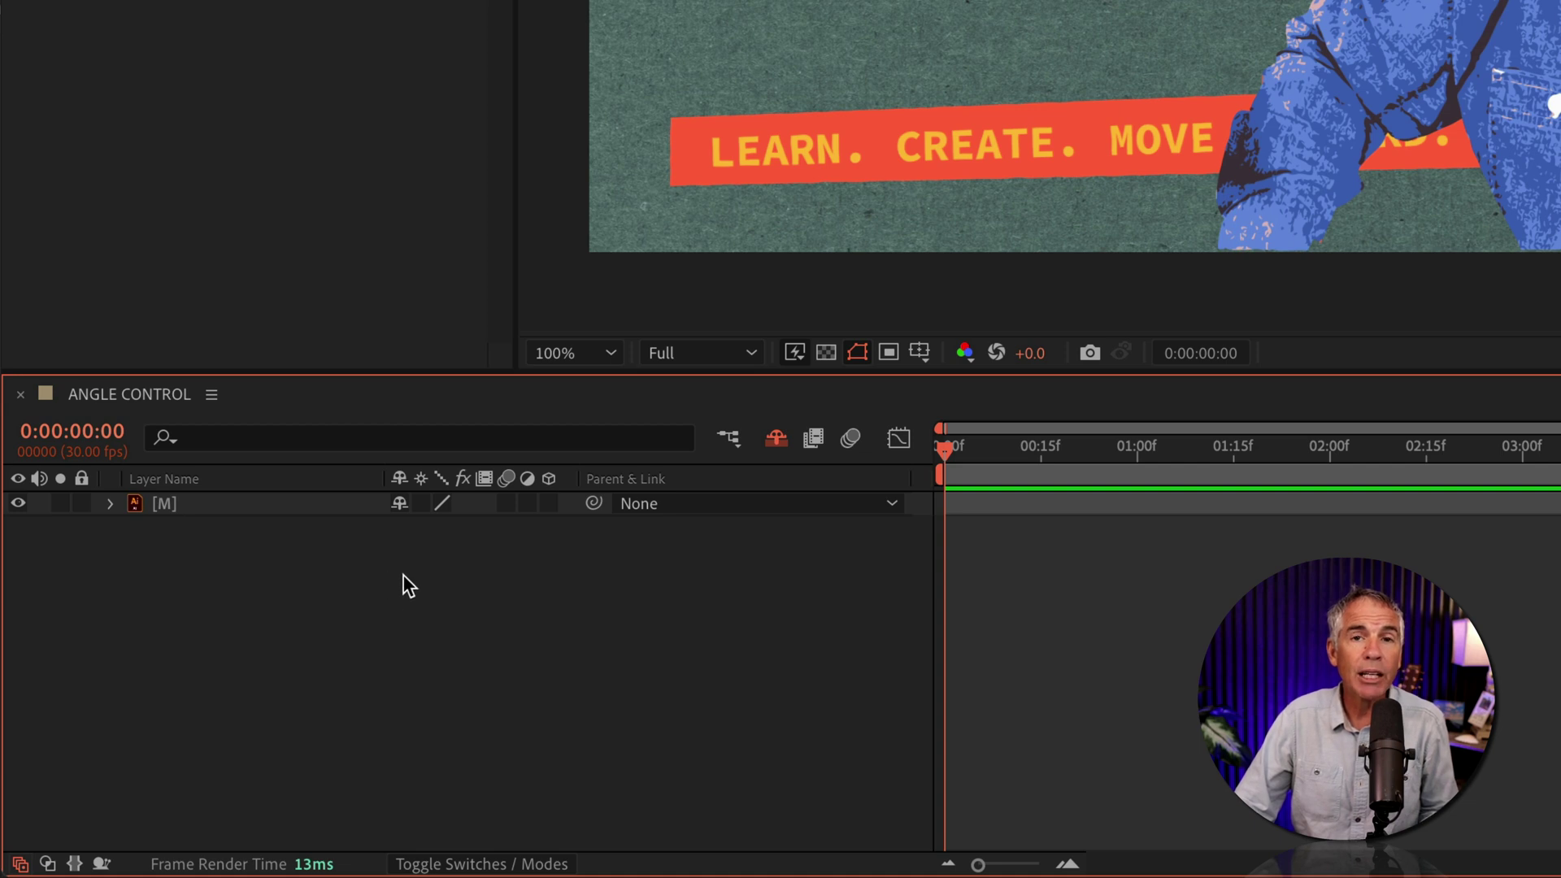
Add a null object layer, Null 3, above the M logo and select it.
{"action": "right_click", "coordinate": [442, 580]}
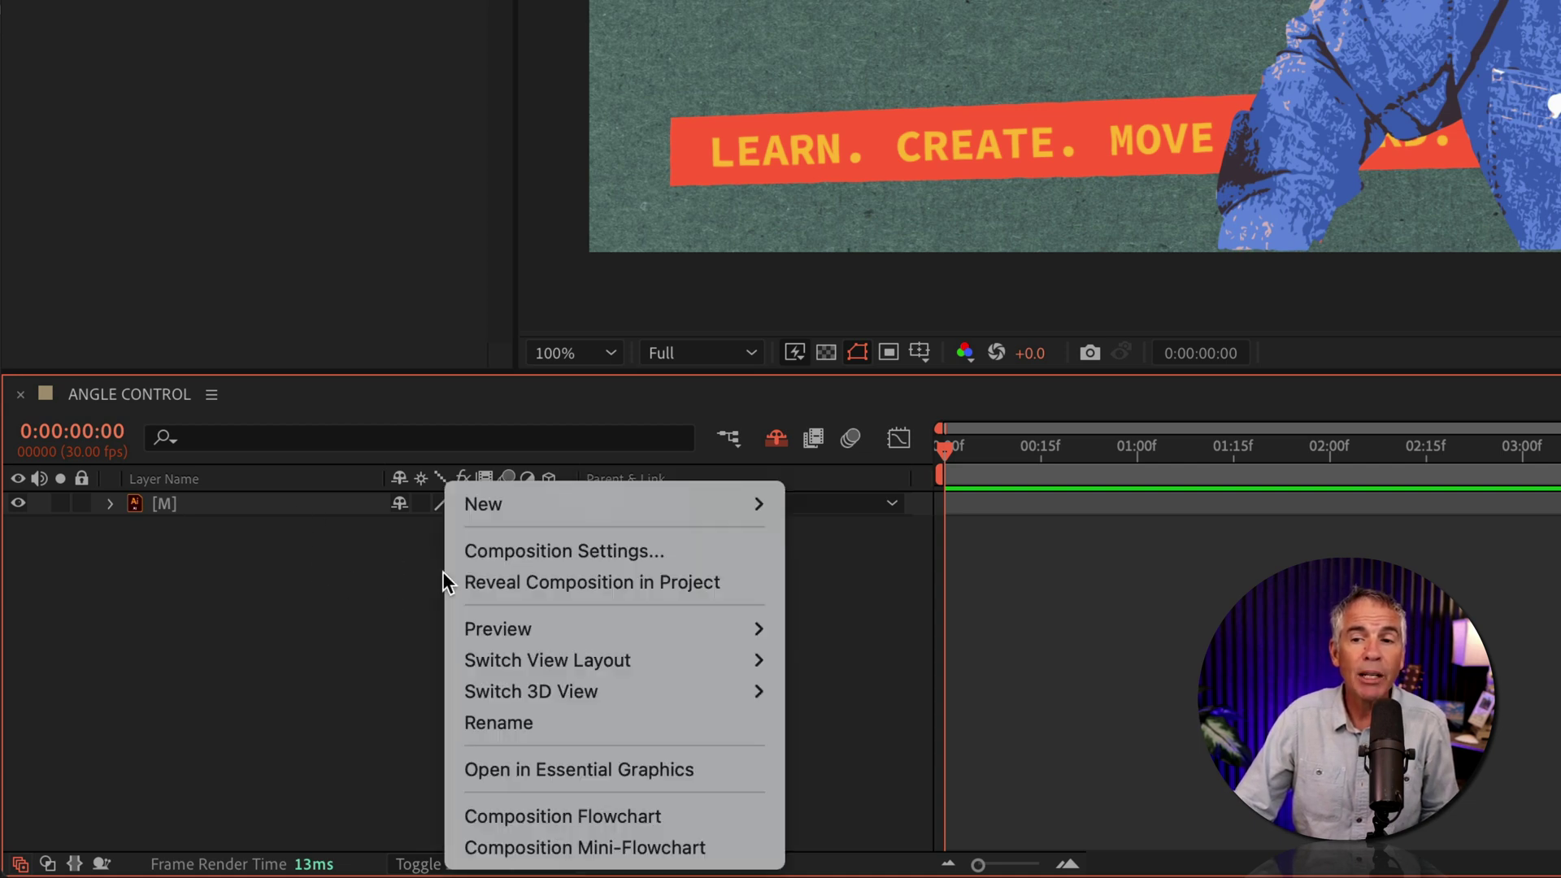
{"action": "mouse_move", "coordinate": [626, 506]}
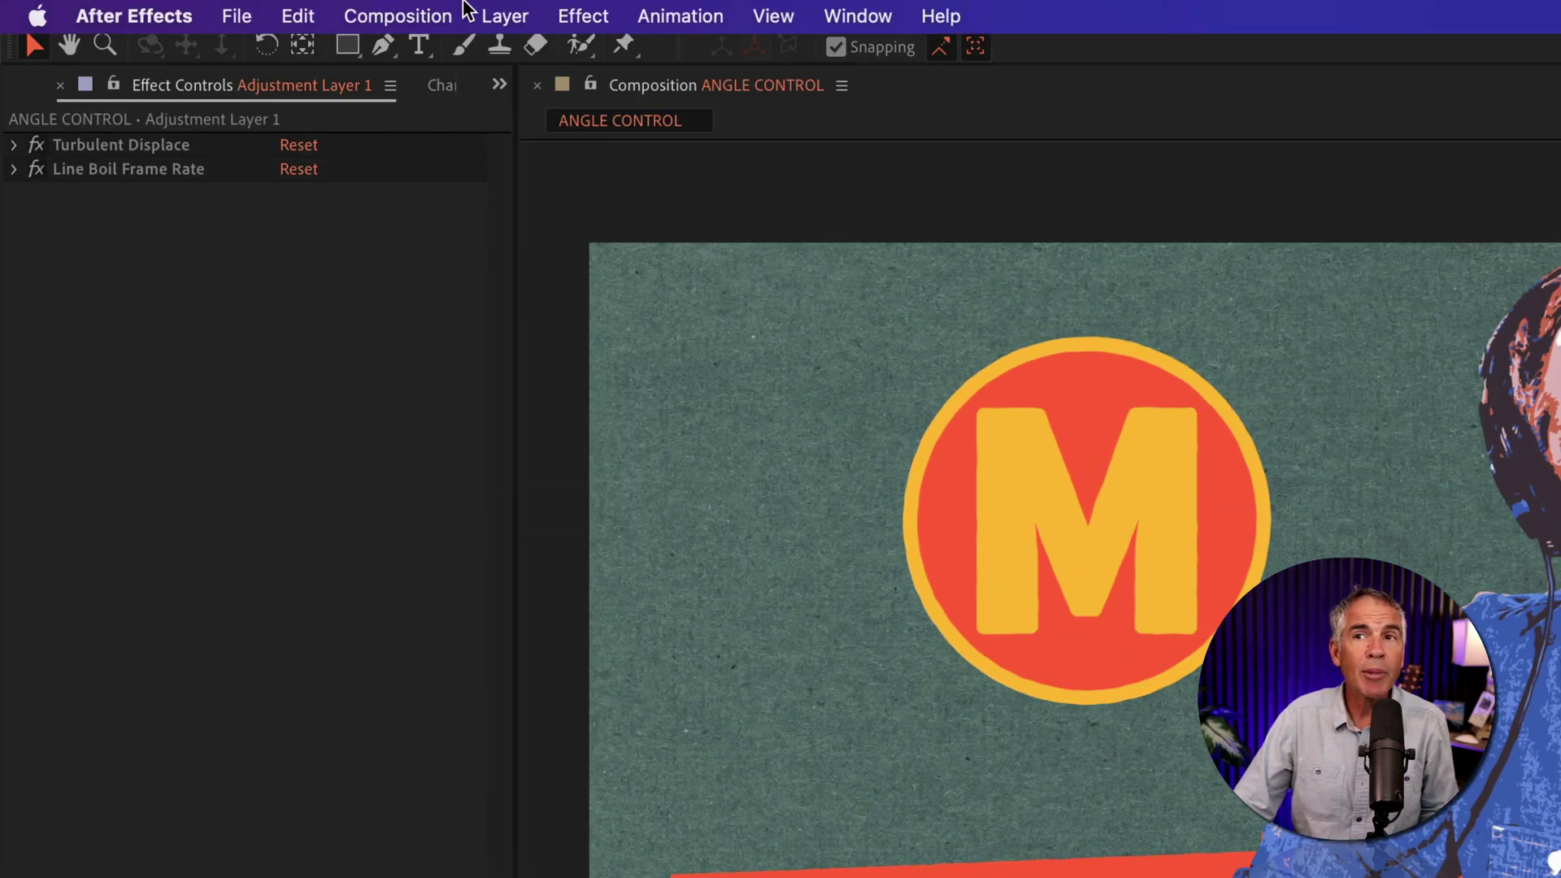
{"action": "left_click", "coordinate": [497, 17]}
{"action": "mouse_move", "coordinate": [495, 58]}
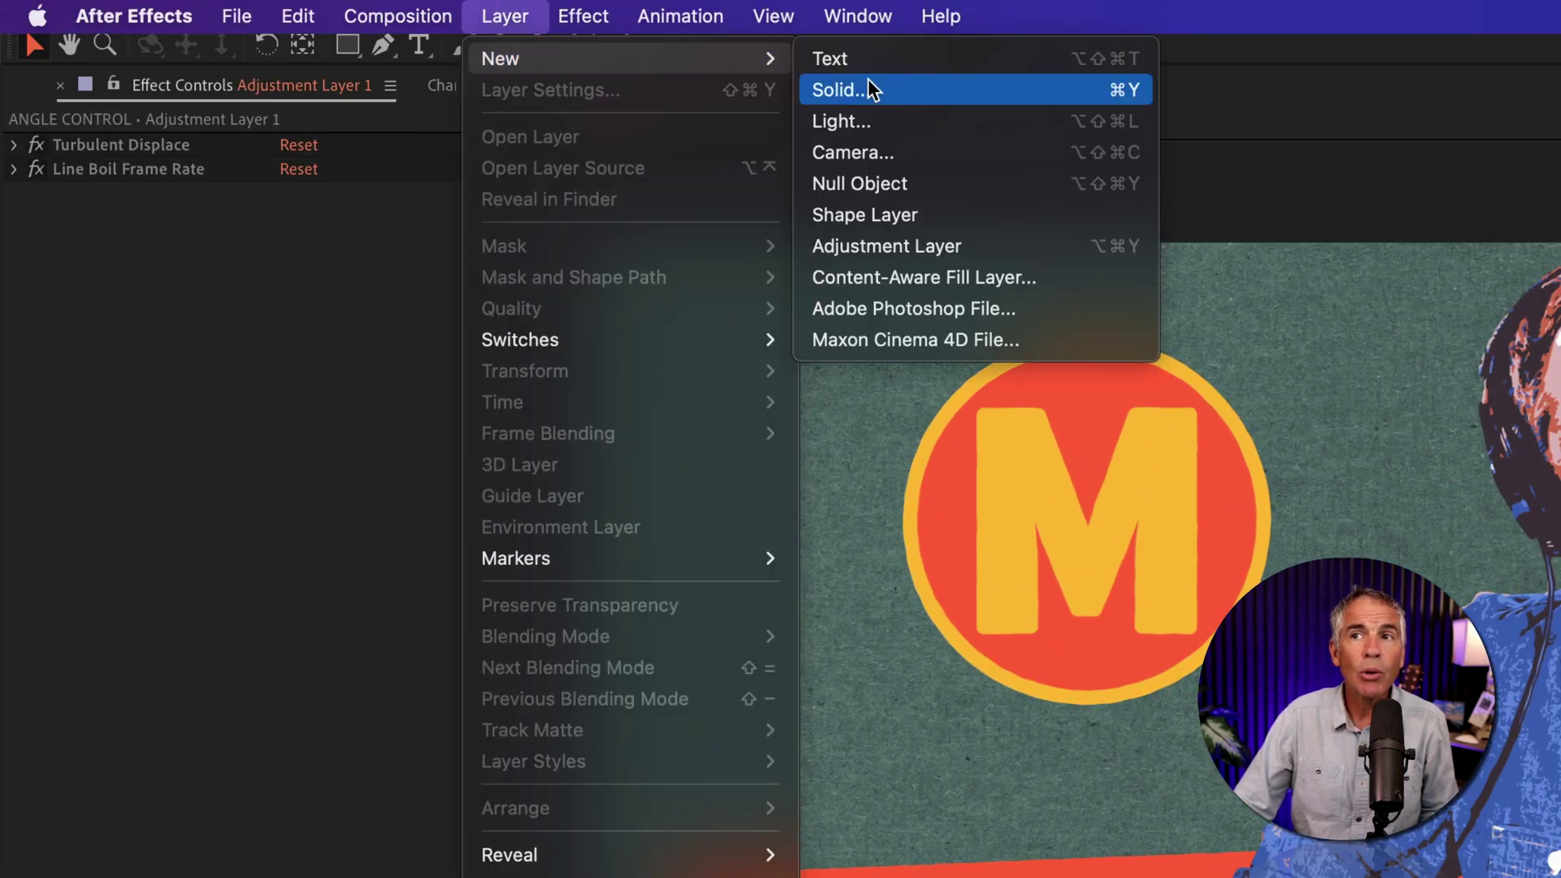
{"action": "left_click", "coordinate": [939, 192]}
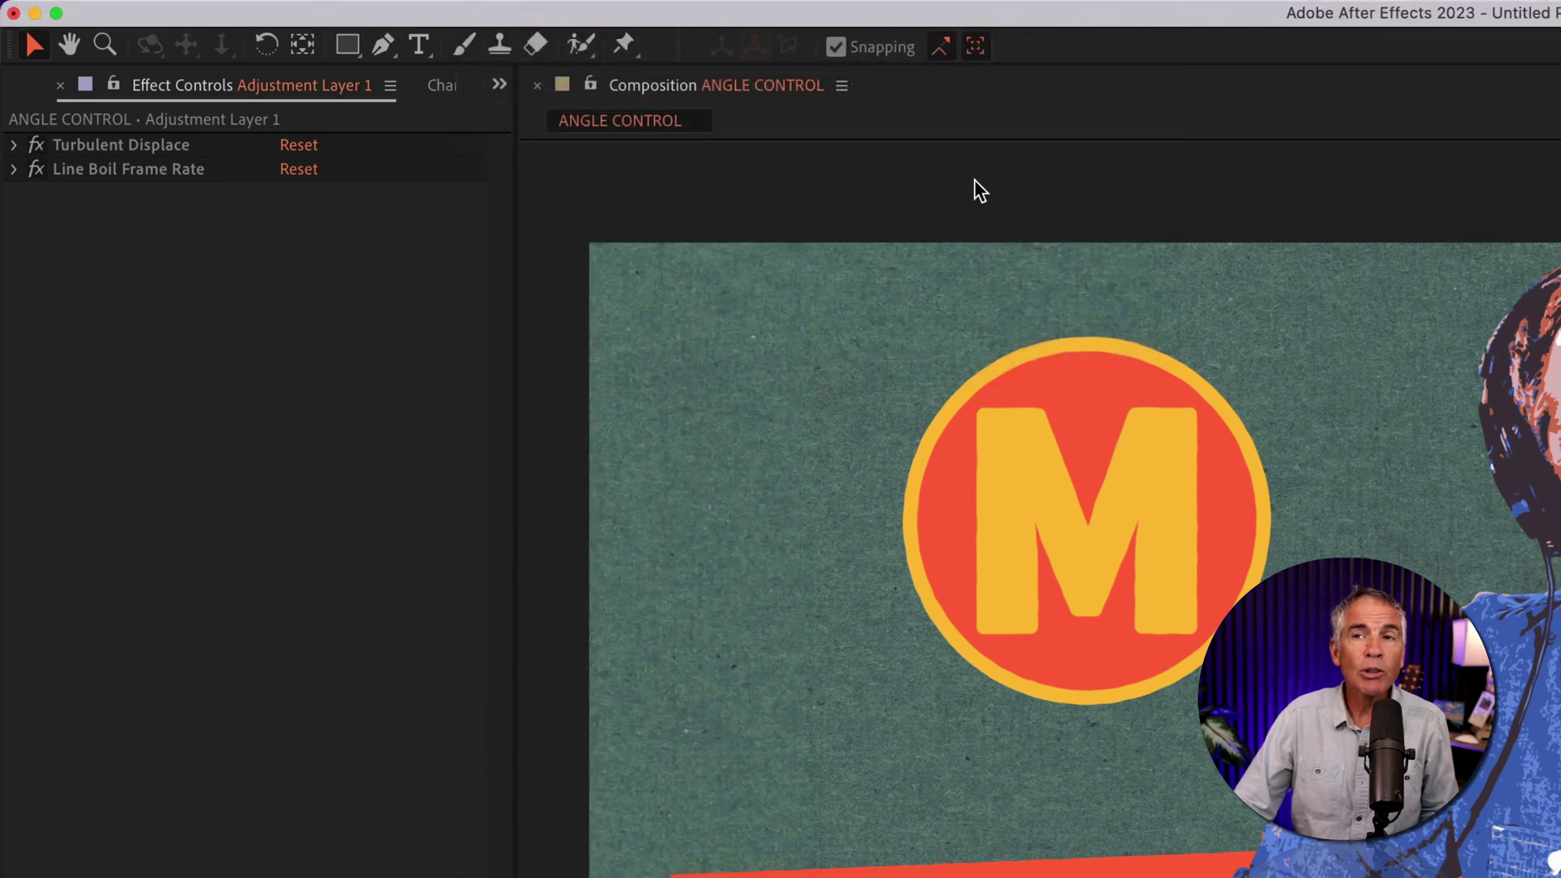
{"action": "right_click", "coordinate": [710, 172]}
{"action": "mouse_move", "coordinate": [773, 198]}
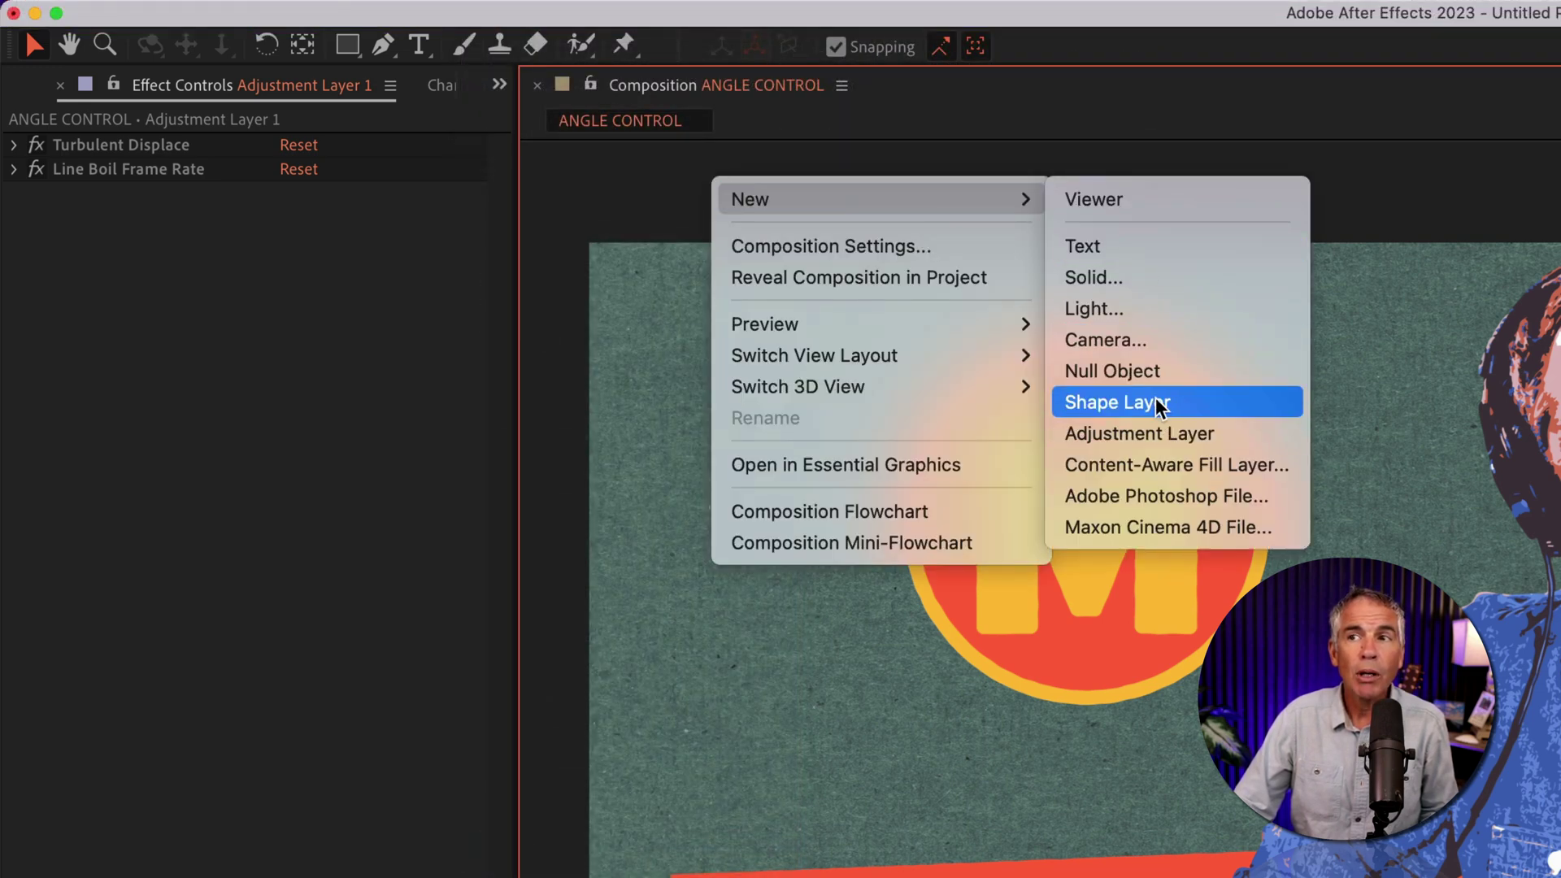
{"action": "left_click", "coordinate": [1158, 372]}
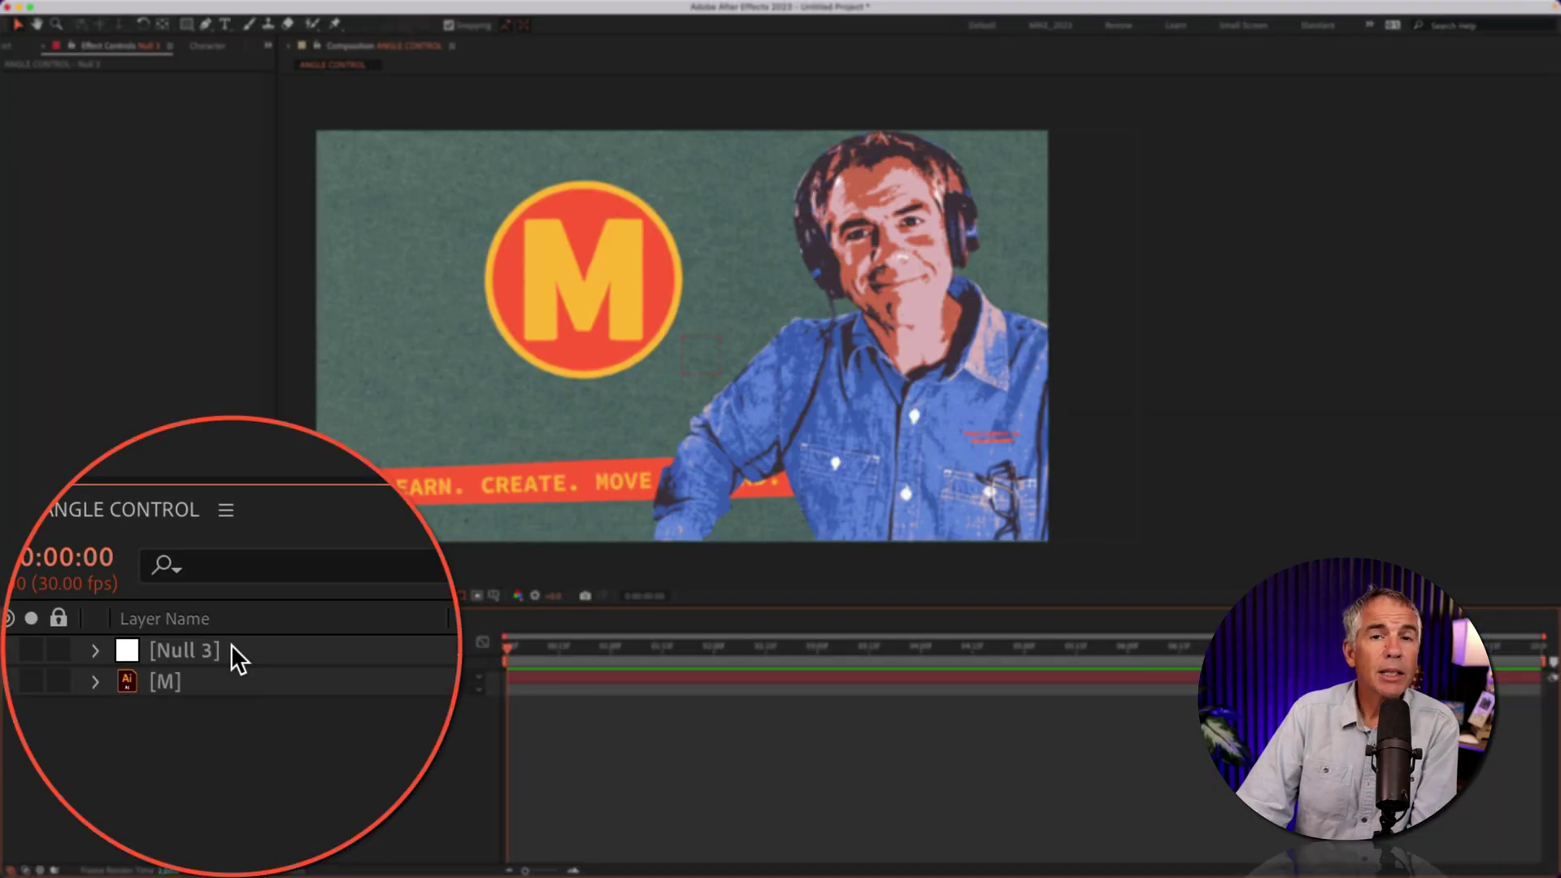
{"action": "left_click", "coordinate": [231, 649]}
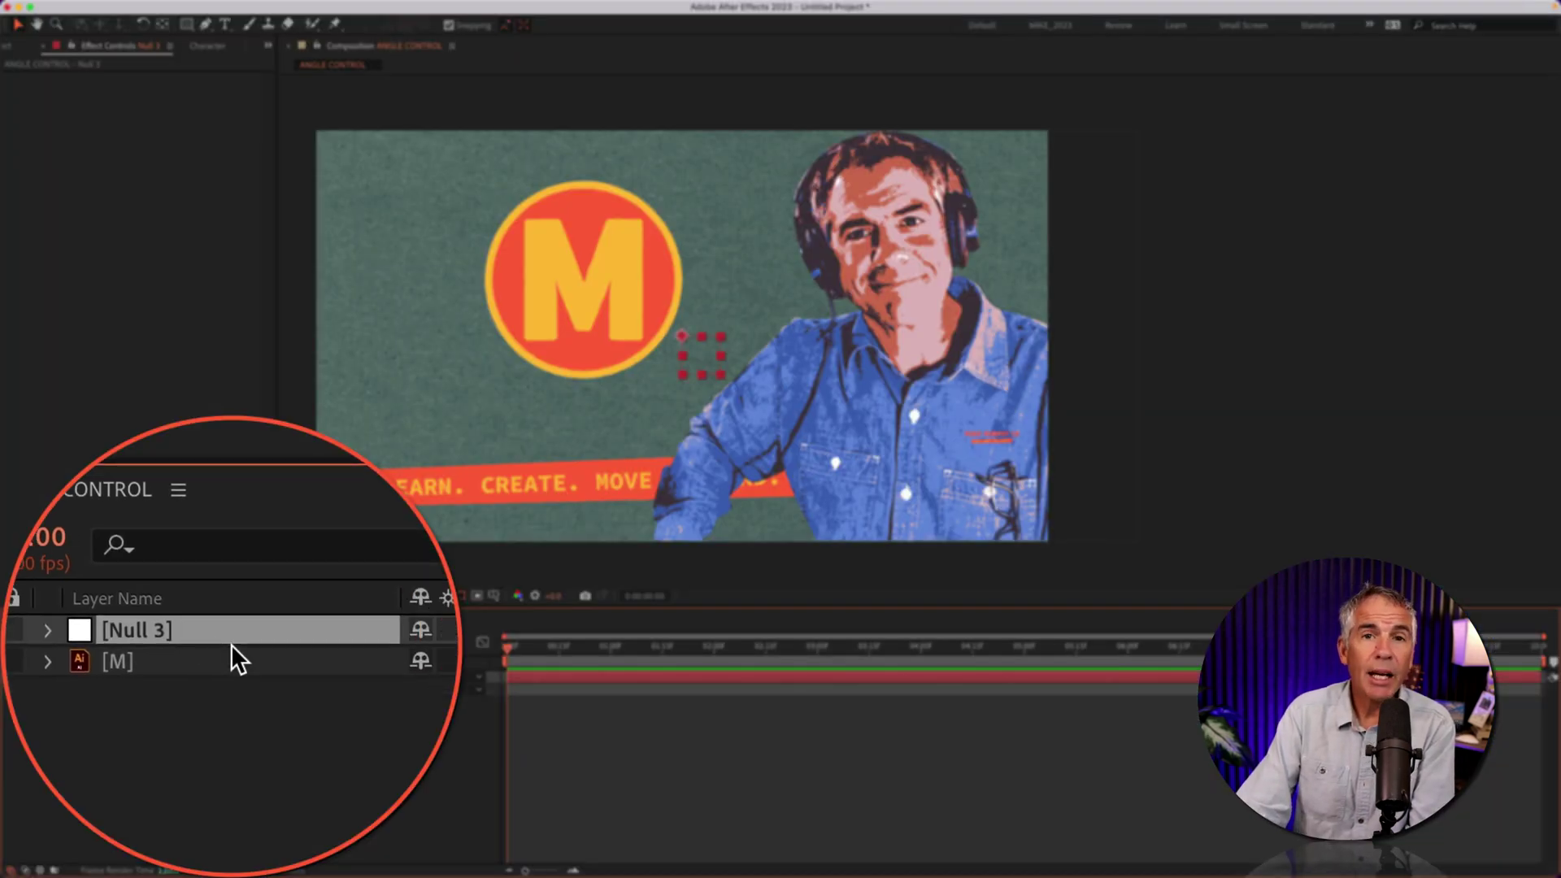
Rename the Null 3 layer to 'Angle Control'.
{"action": "key", "text": "Return"}
{"action": "type", "text": "Angle Control"}
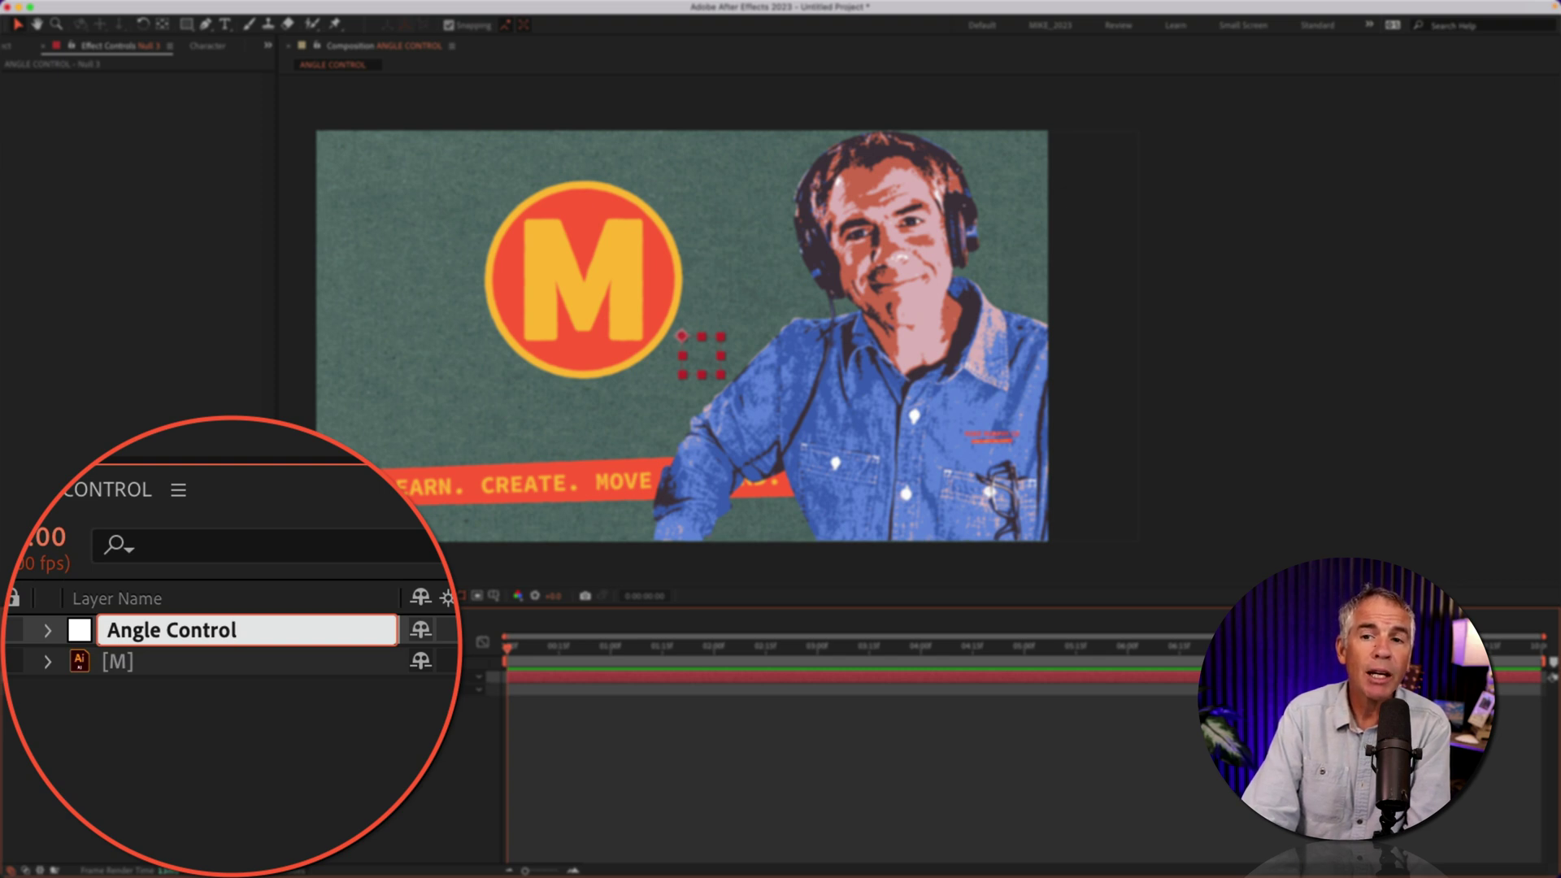
{"action": "key", "text": "Return"}
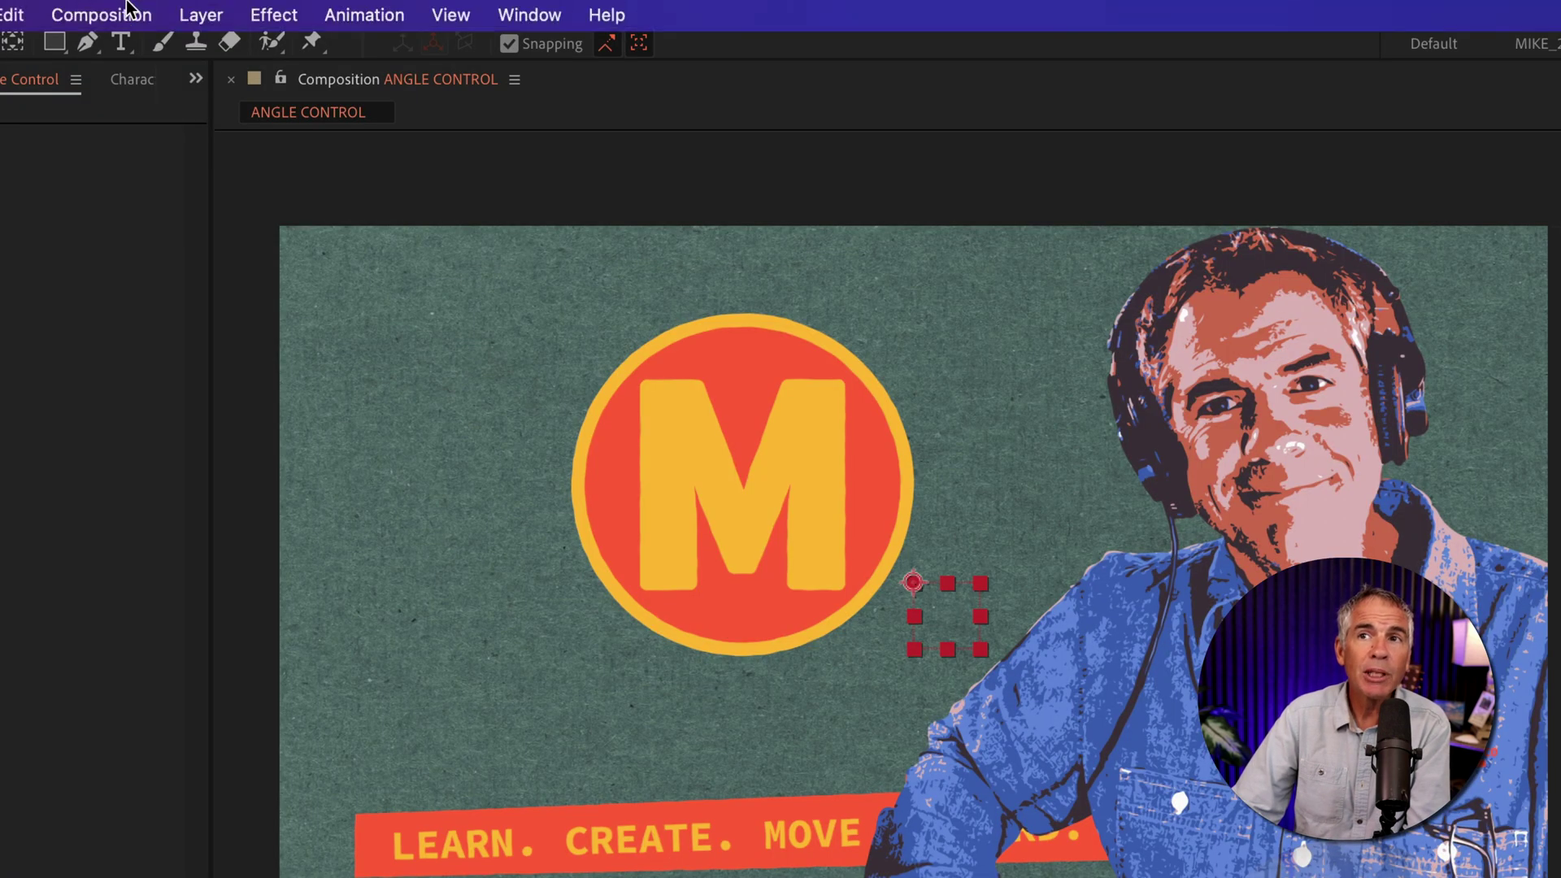
Apply the Expression Controls > Angle Control effect to the Angle Control null.
{"action": "left_click", "coordinate": [271, 14]}
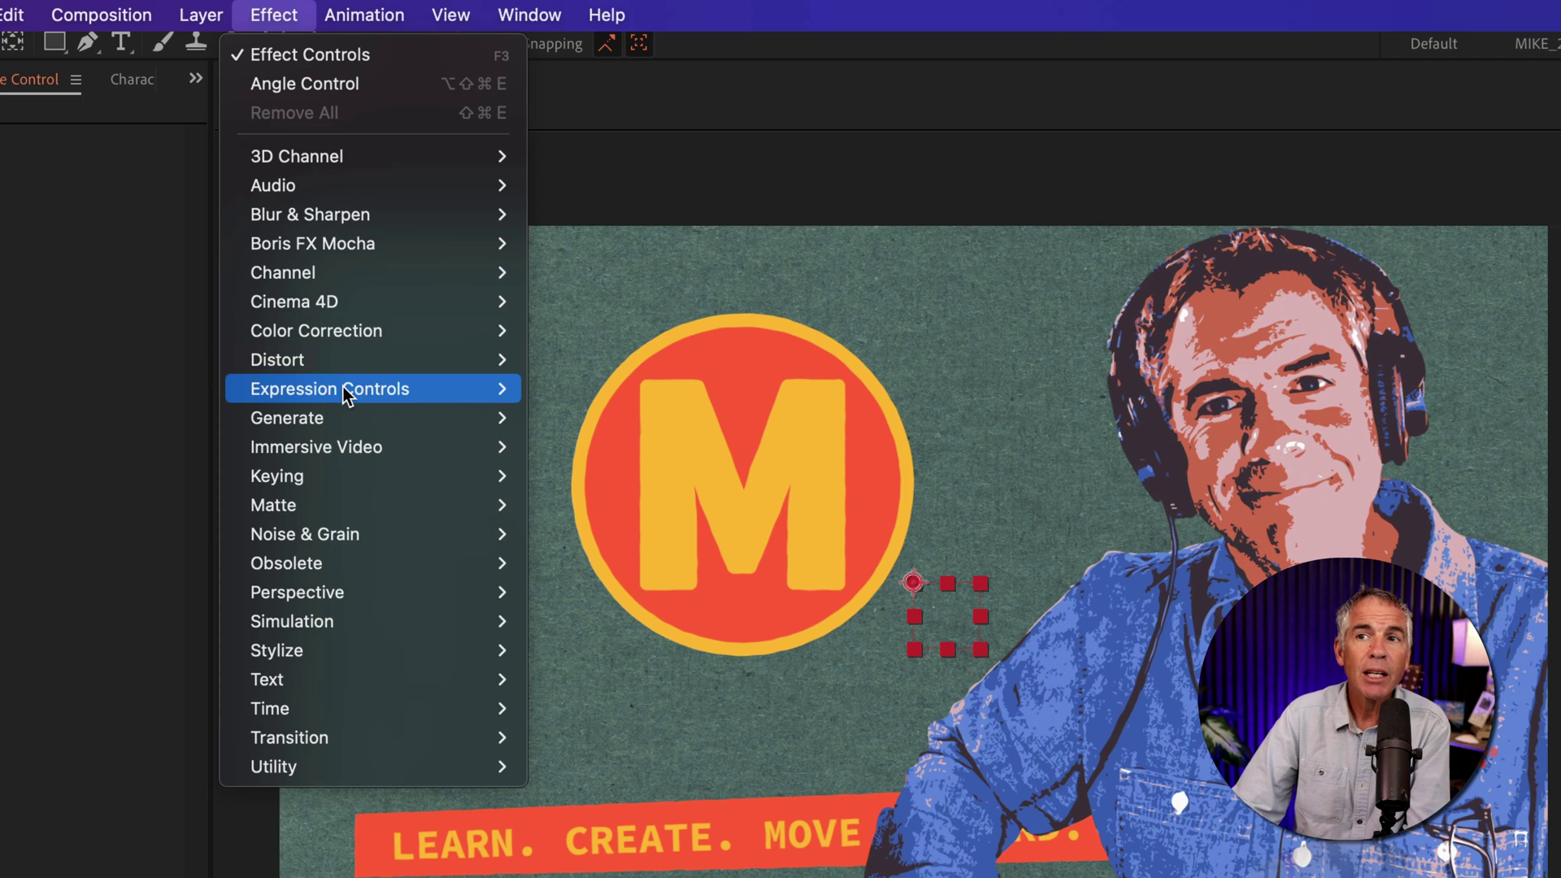
{"action": "mouse_move", "coordinate": [370, 390]}
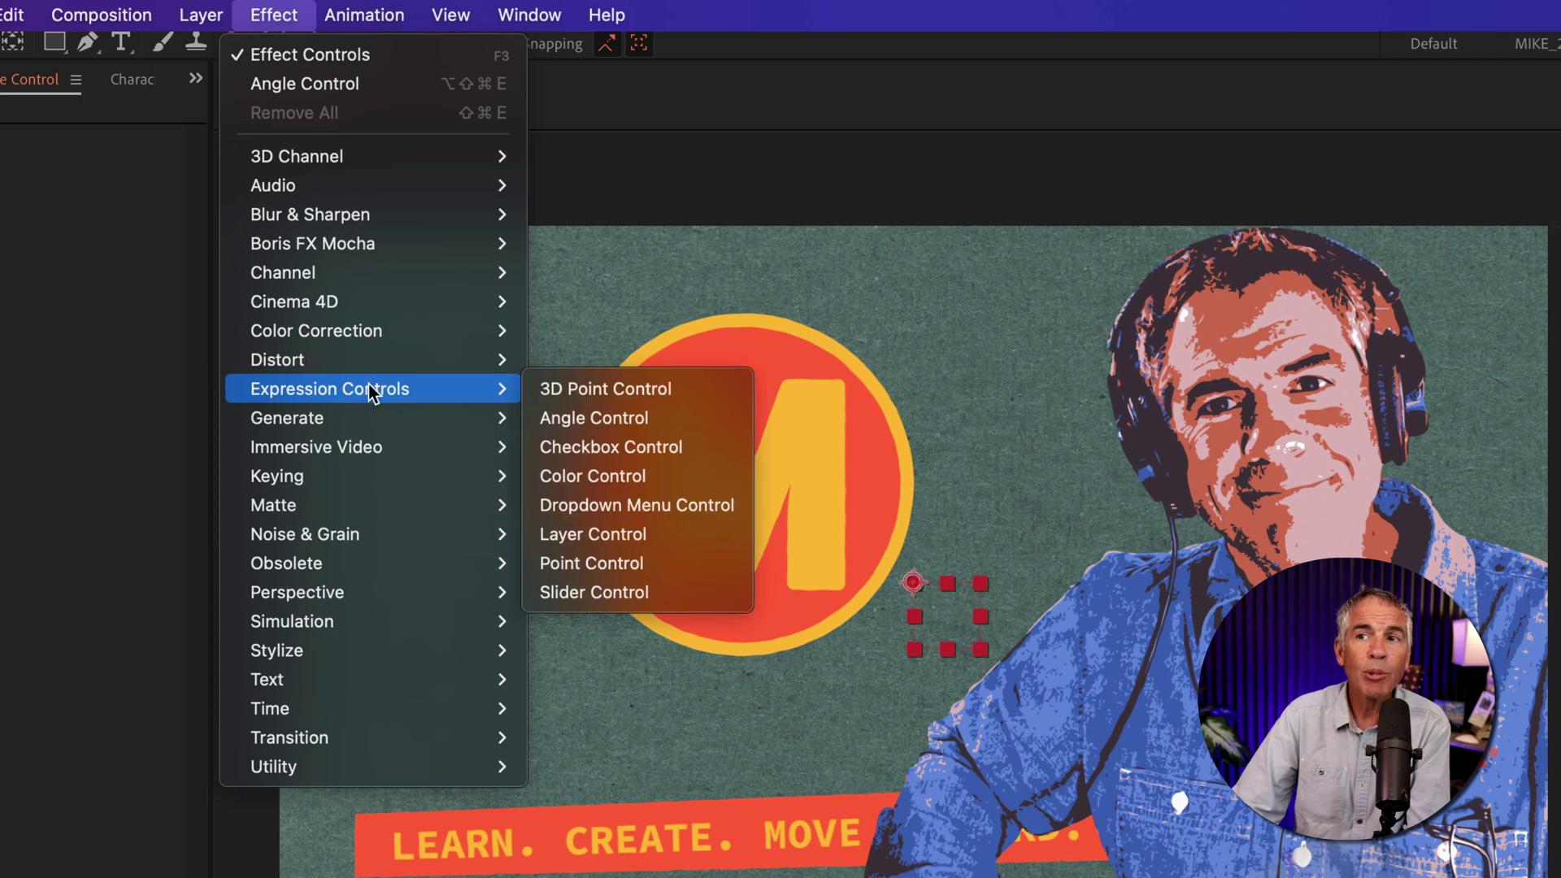
{"action": "left_click", "coordinate": [724, 419]}
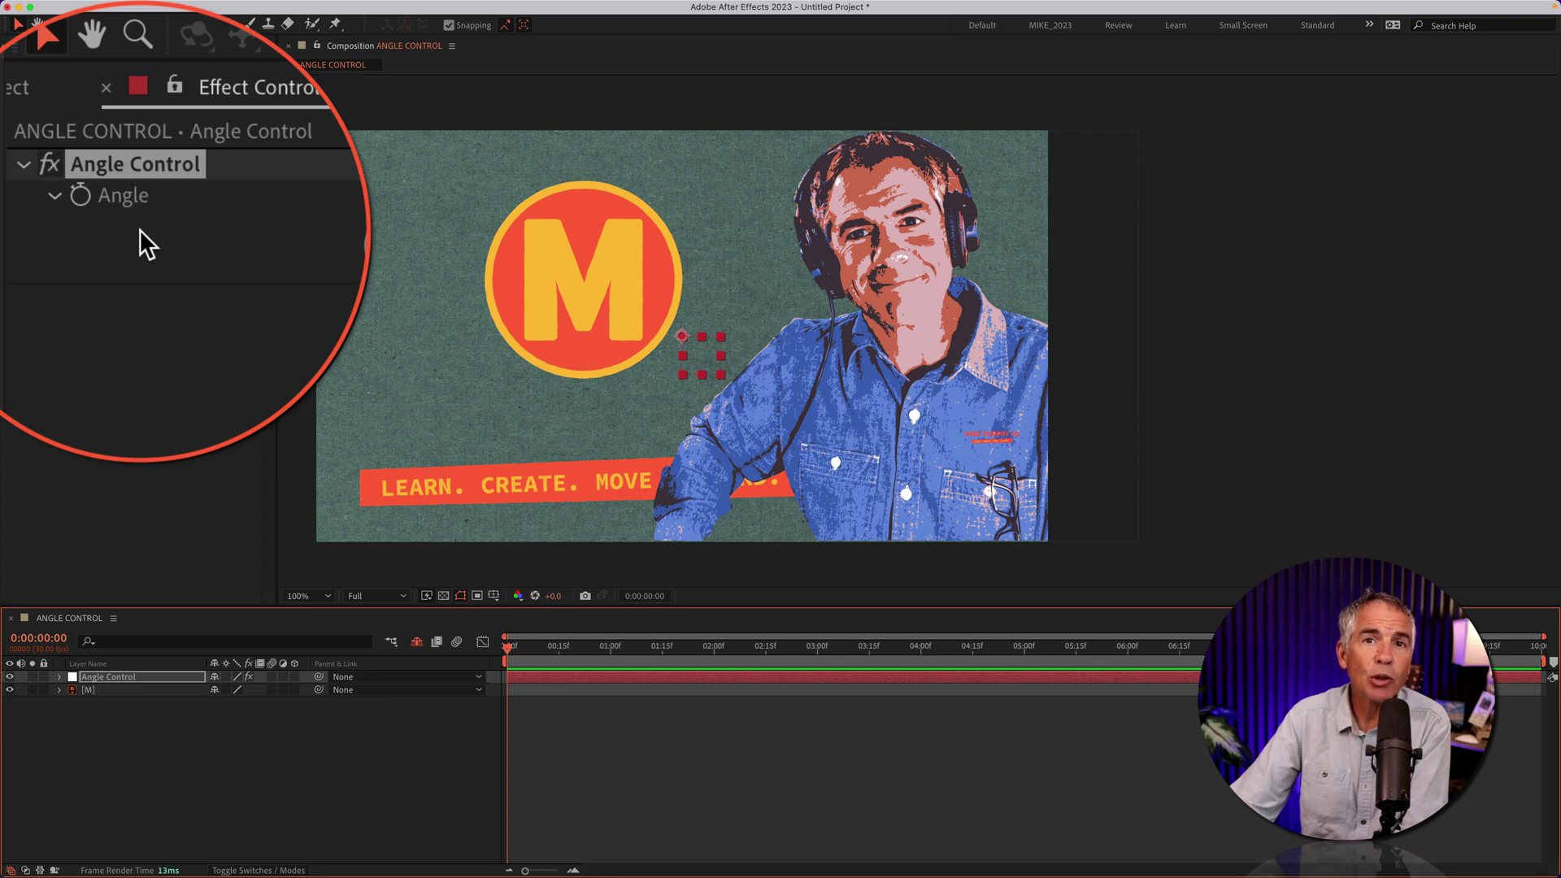
{"action": "left_click", "coordinate": [230, 644]}
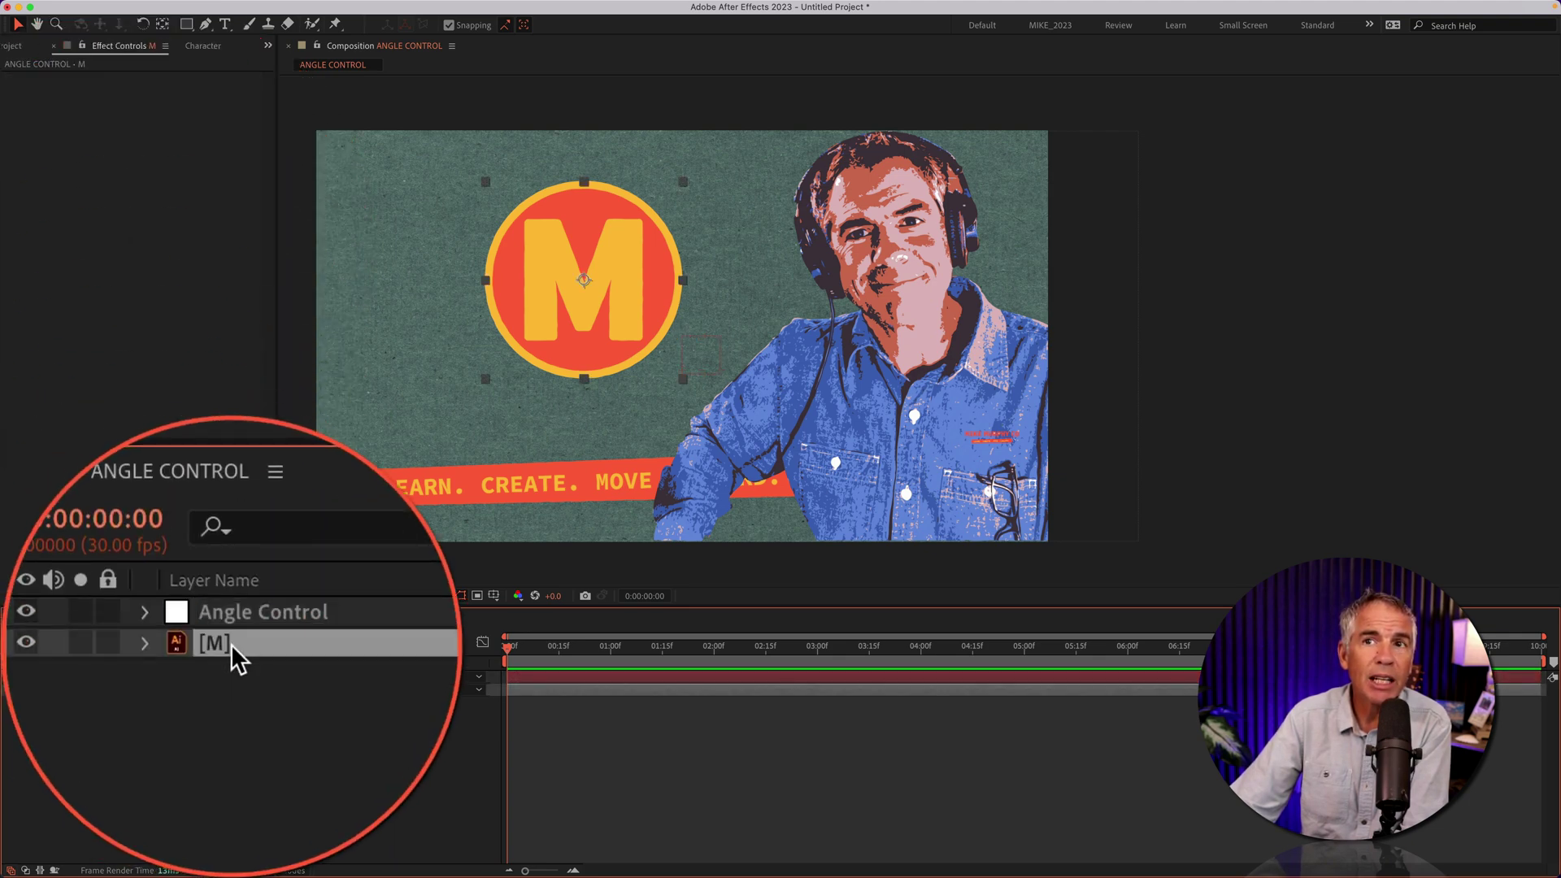
{"action": "left_click", "coordinate": [231, 645]}
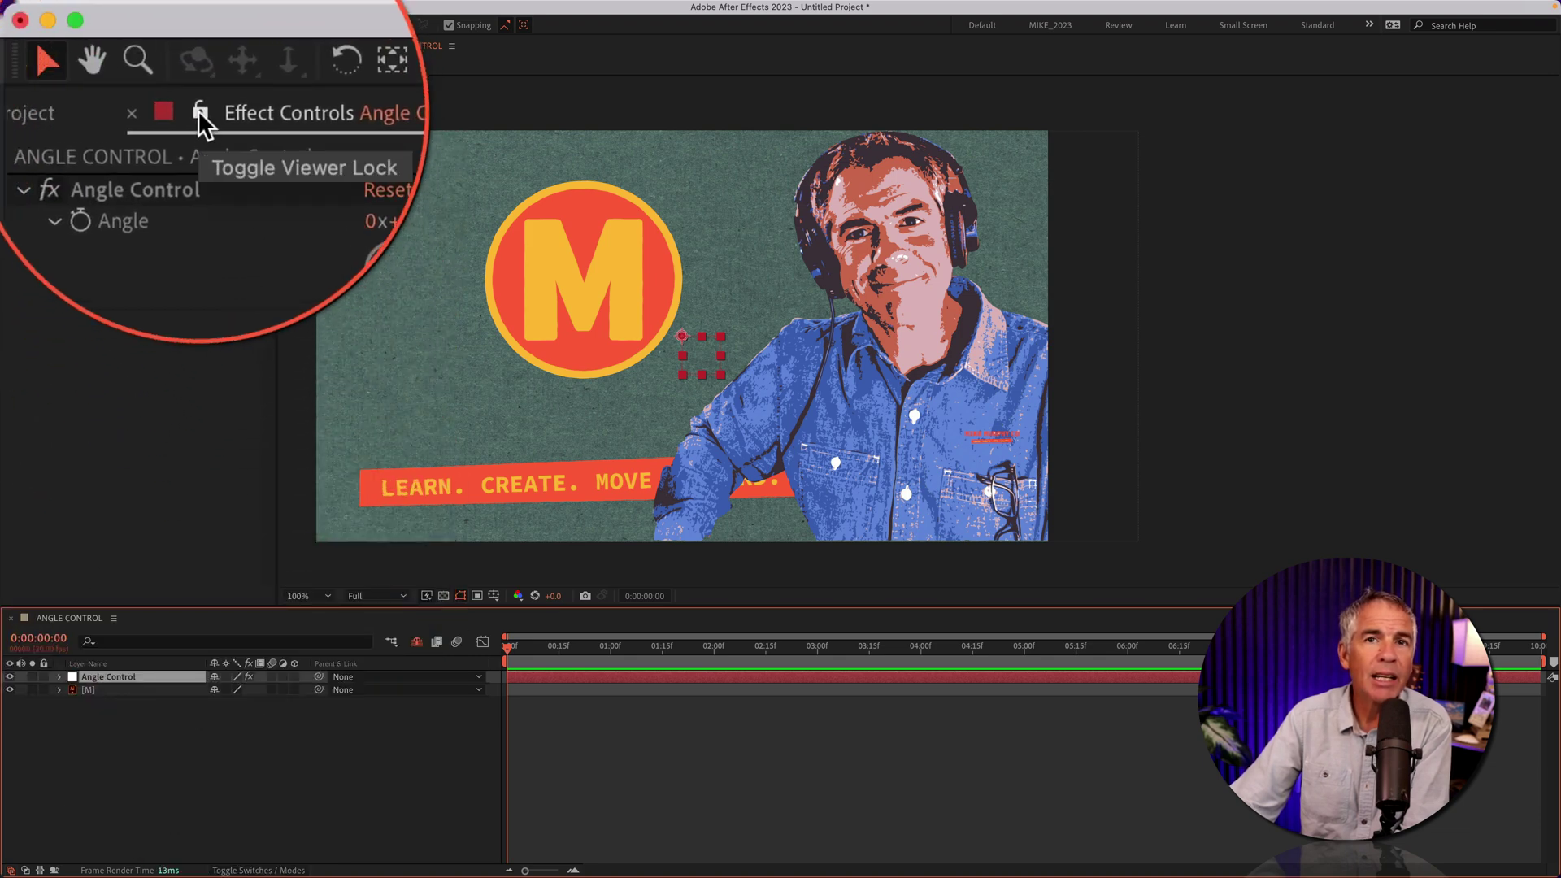
Lock the Effect Controls panel on the null's Angle Control, then select the M logo.
{"action": "left_click", "coordinate": [198, 110]}
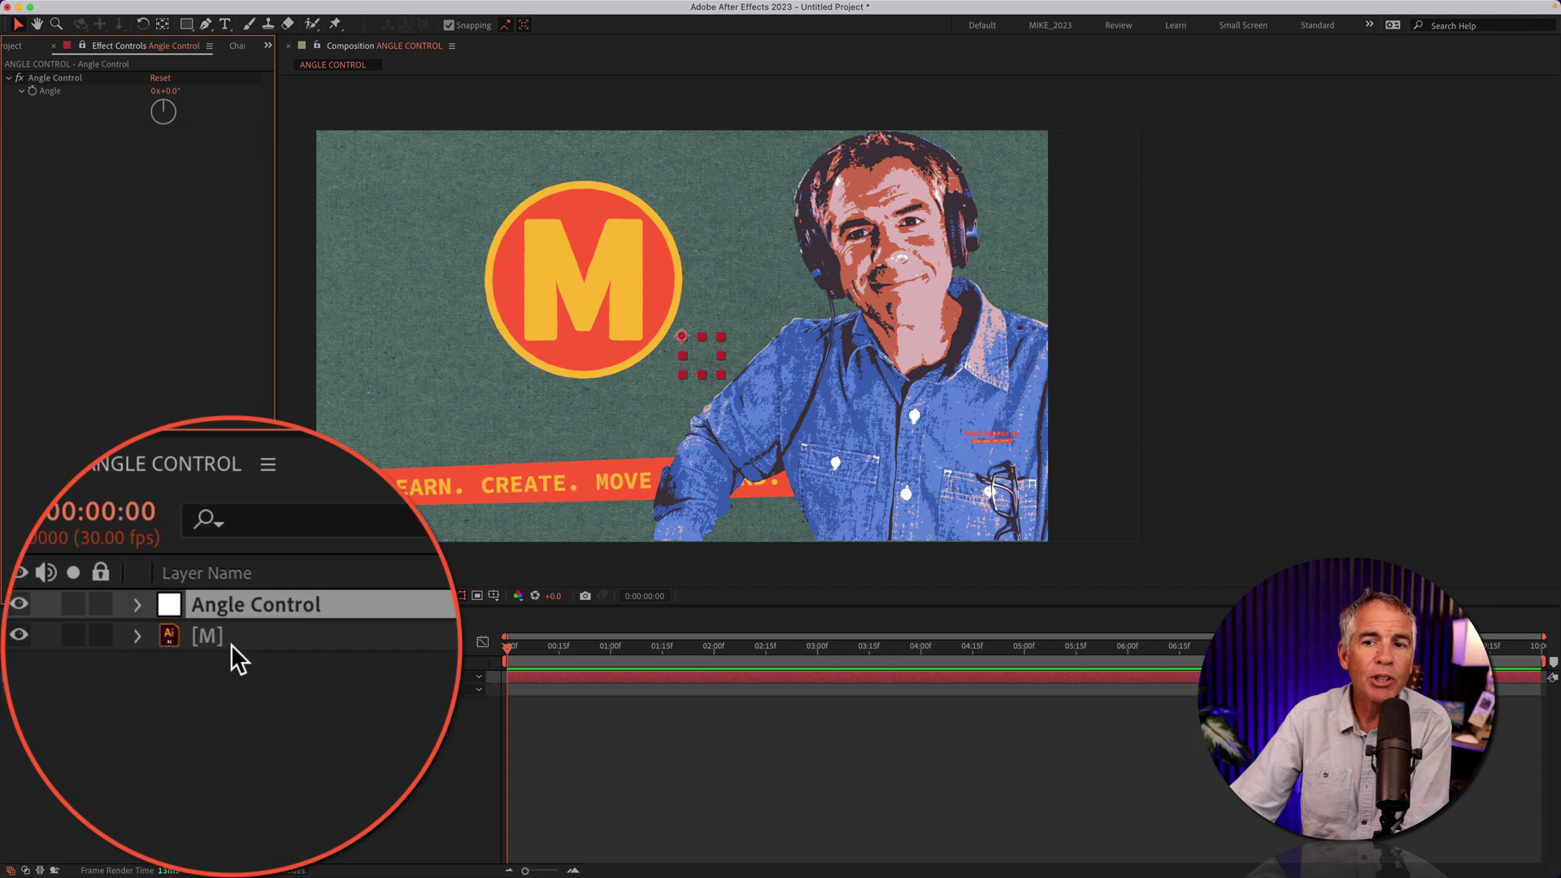
{"action": "left_click", "coordinate": [96, 690]}
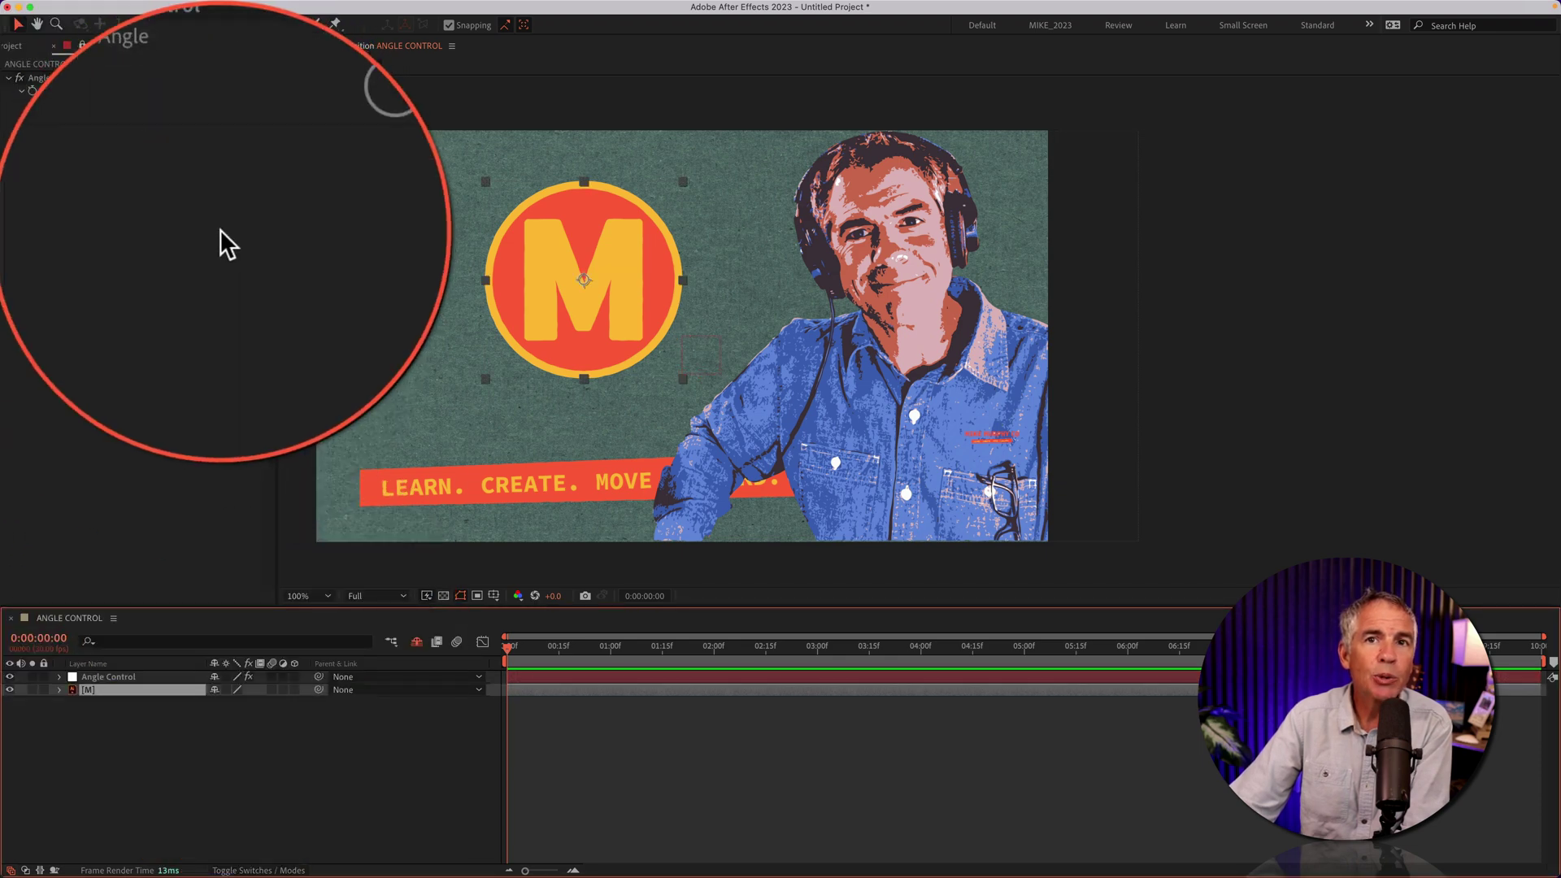
{"action": "left_click", "coordinate": [122, 676]}
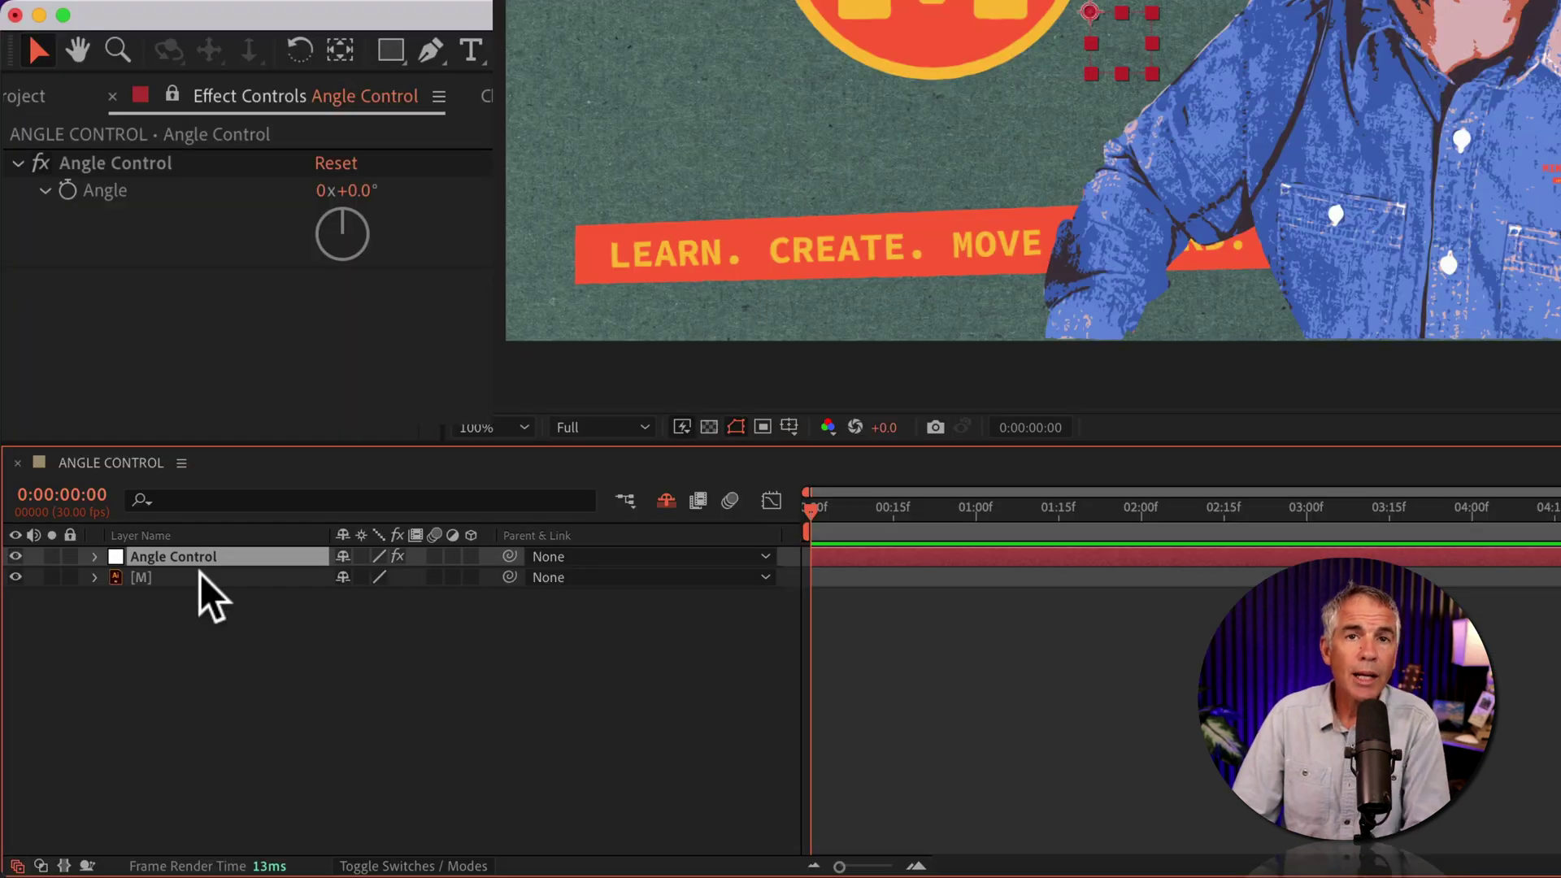
{"action": "left_click", "coordinate": [200, 574]}
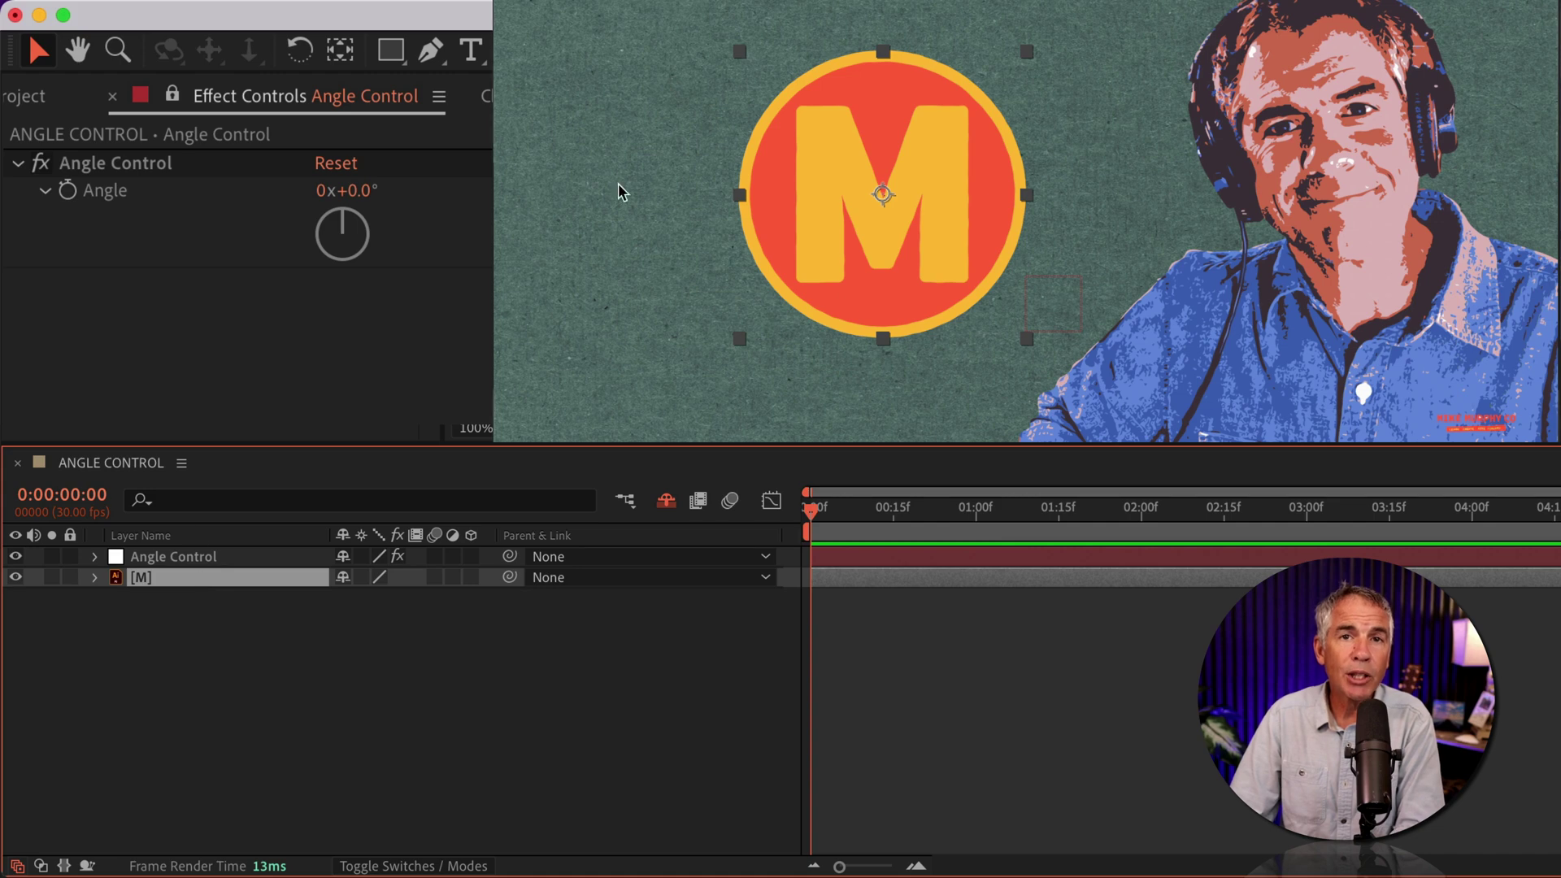
{"action": "left_click", "coordinate": [15, 578]}
{"action": "left_click", "coordinate": [15, 577]}
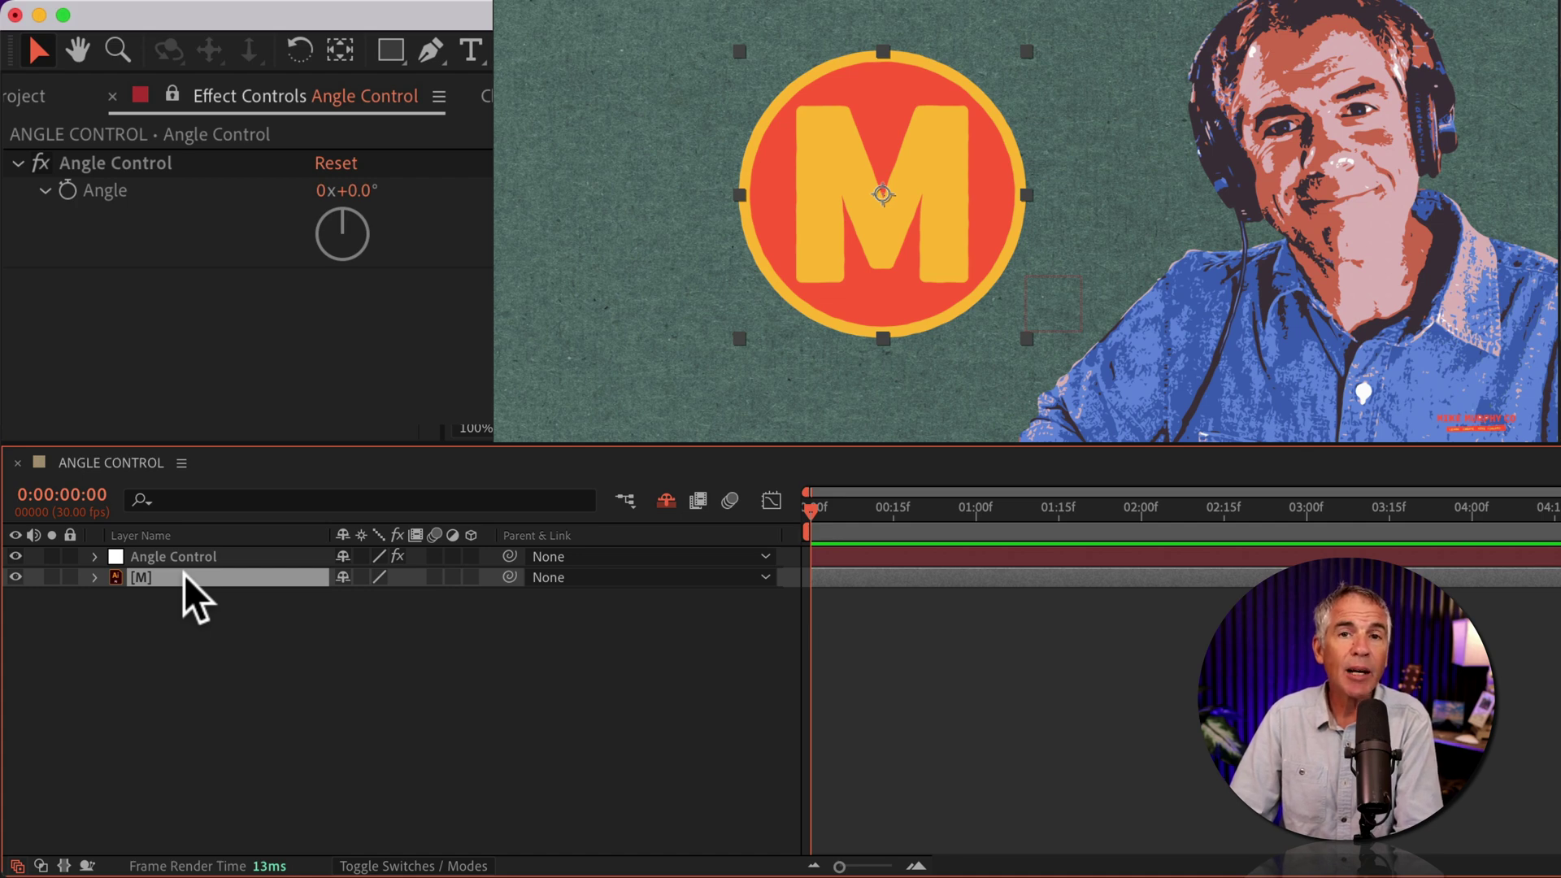
Add an expression to the M logo's Rotation and clear its default transform.rotation text.
{"action": "key", "text": "r"}
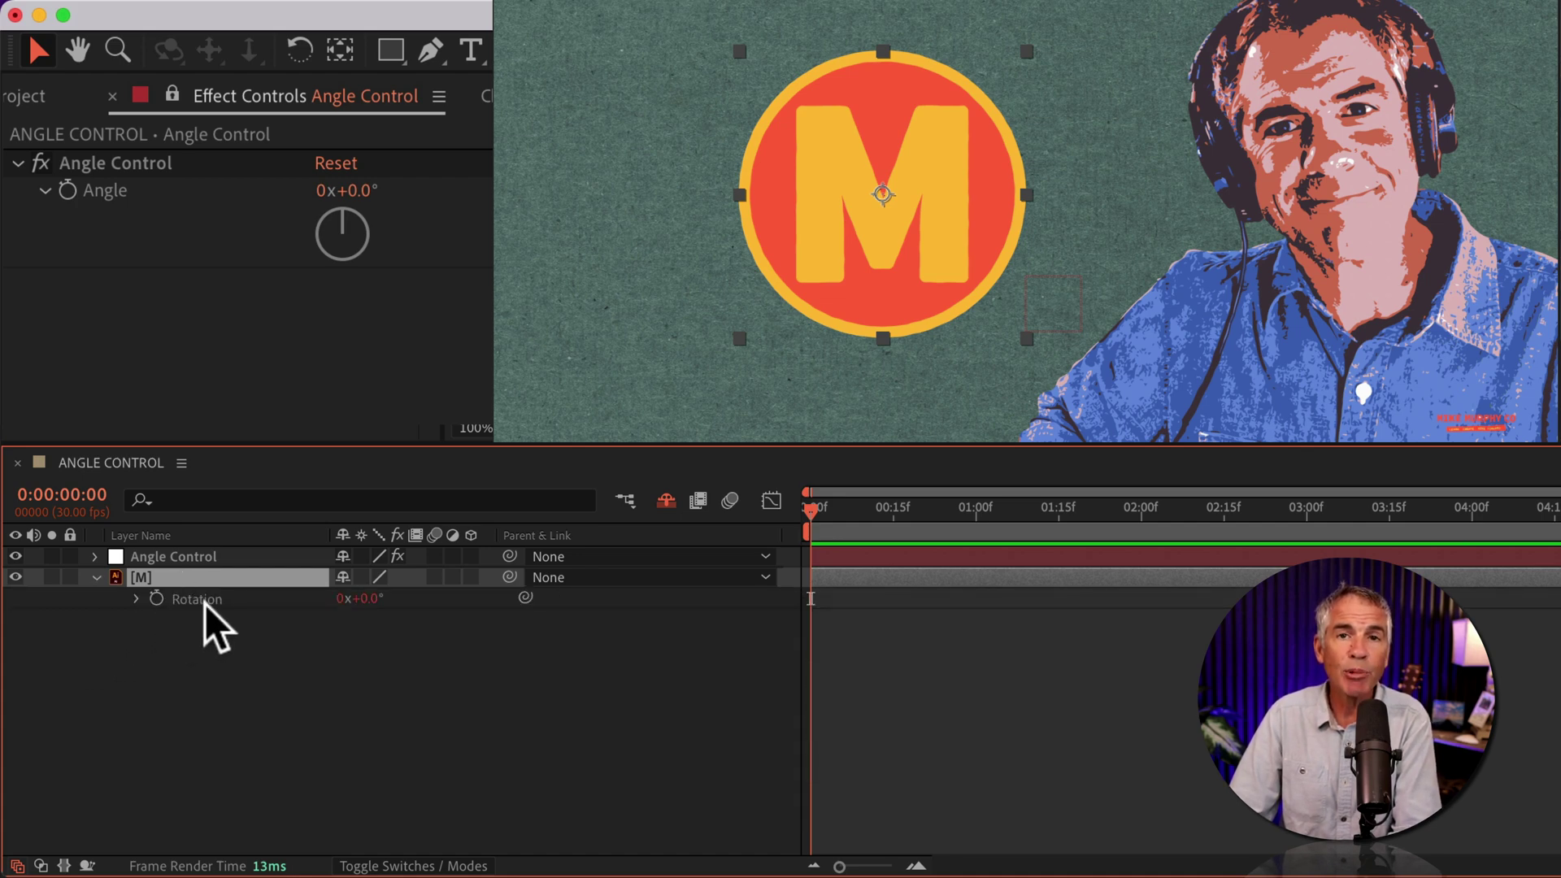
{"action": "key", "text": "alt"}
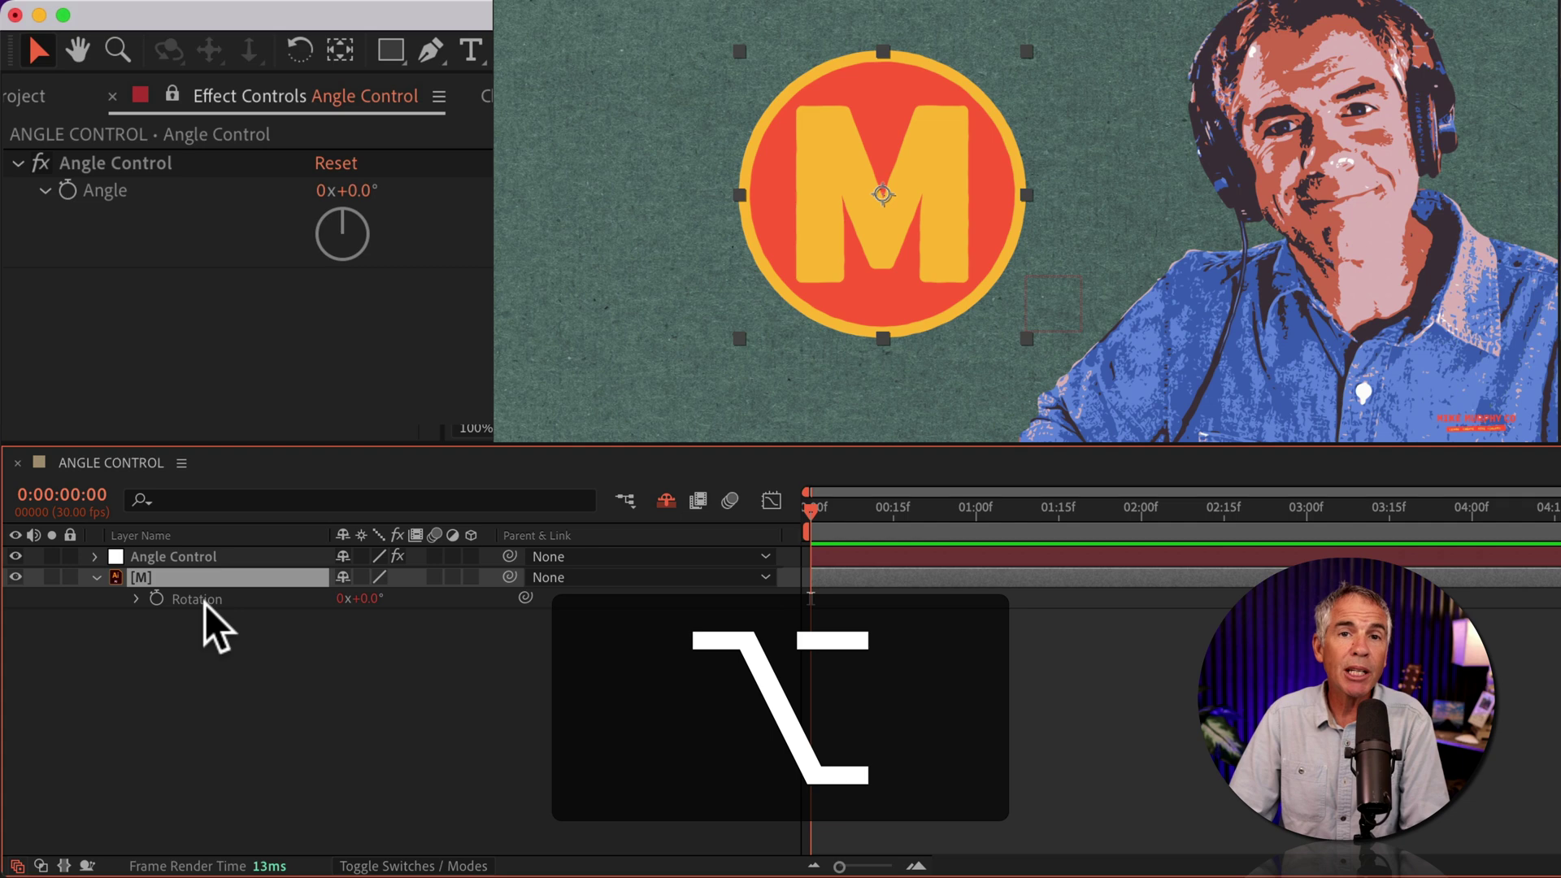
{"action": "left_click", "coordinate": [157, 600], "text": "alt"}
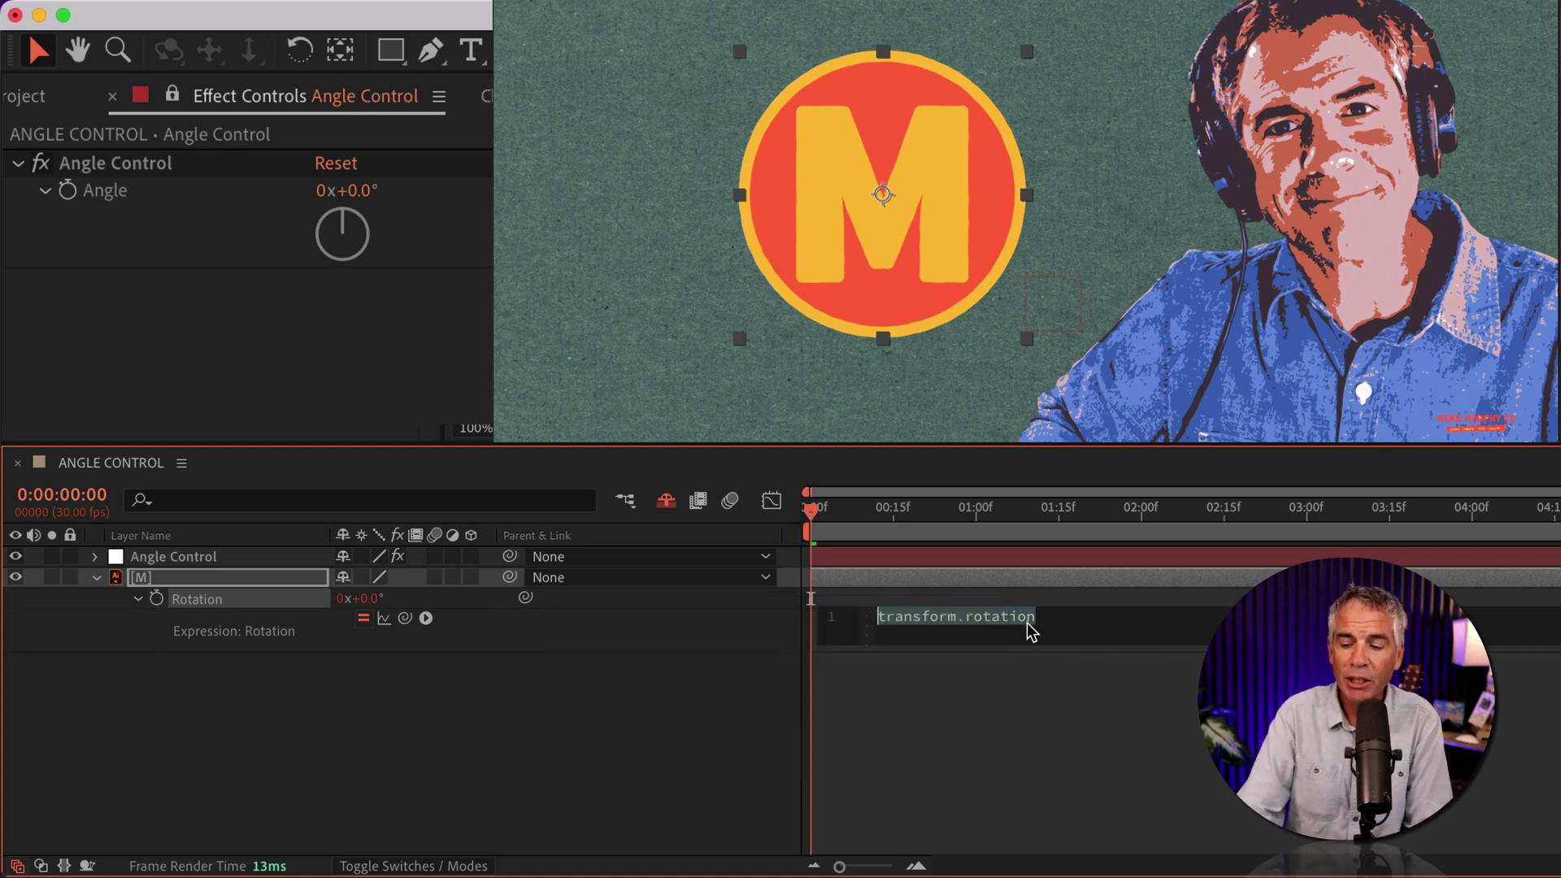
{"action": "key", "text": "BackSpace"}
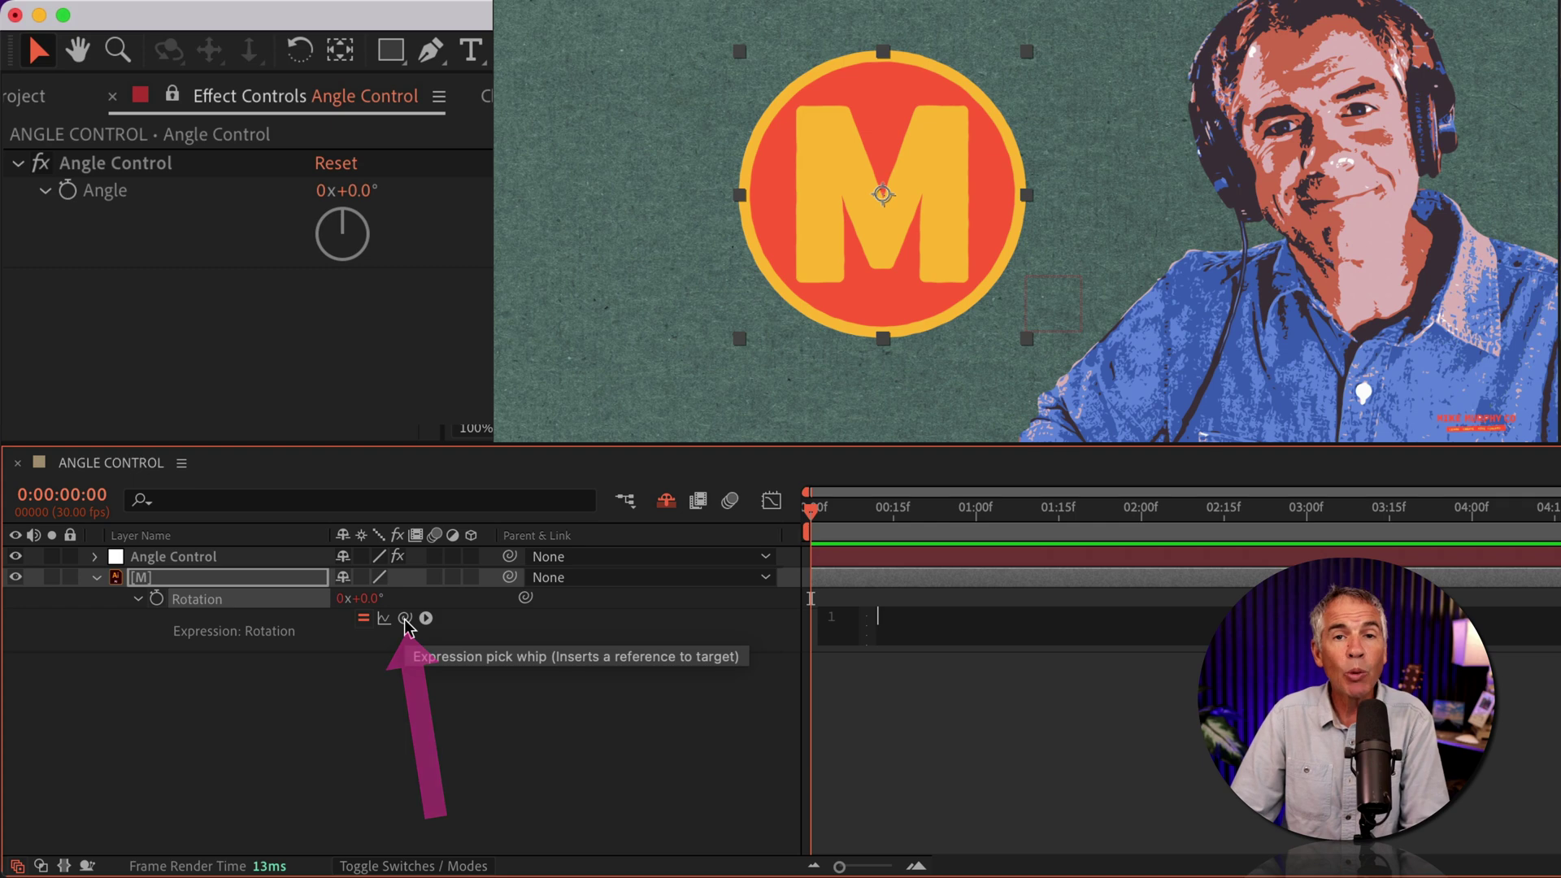
Pick-whip the M logo's Rotation expression to the null's Angle Control Angle property.
{"action": "left_click_drag", "start_coordinate": [405, 619], "coordinate": [325, 429]}
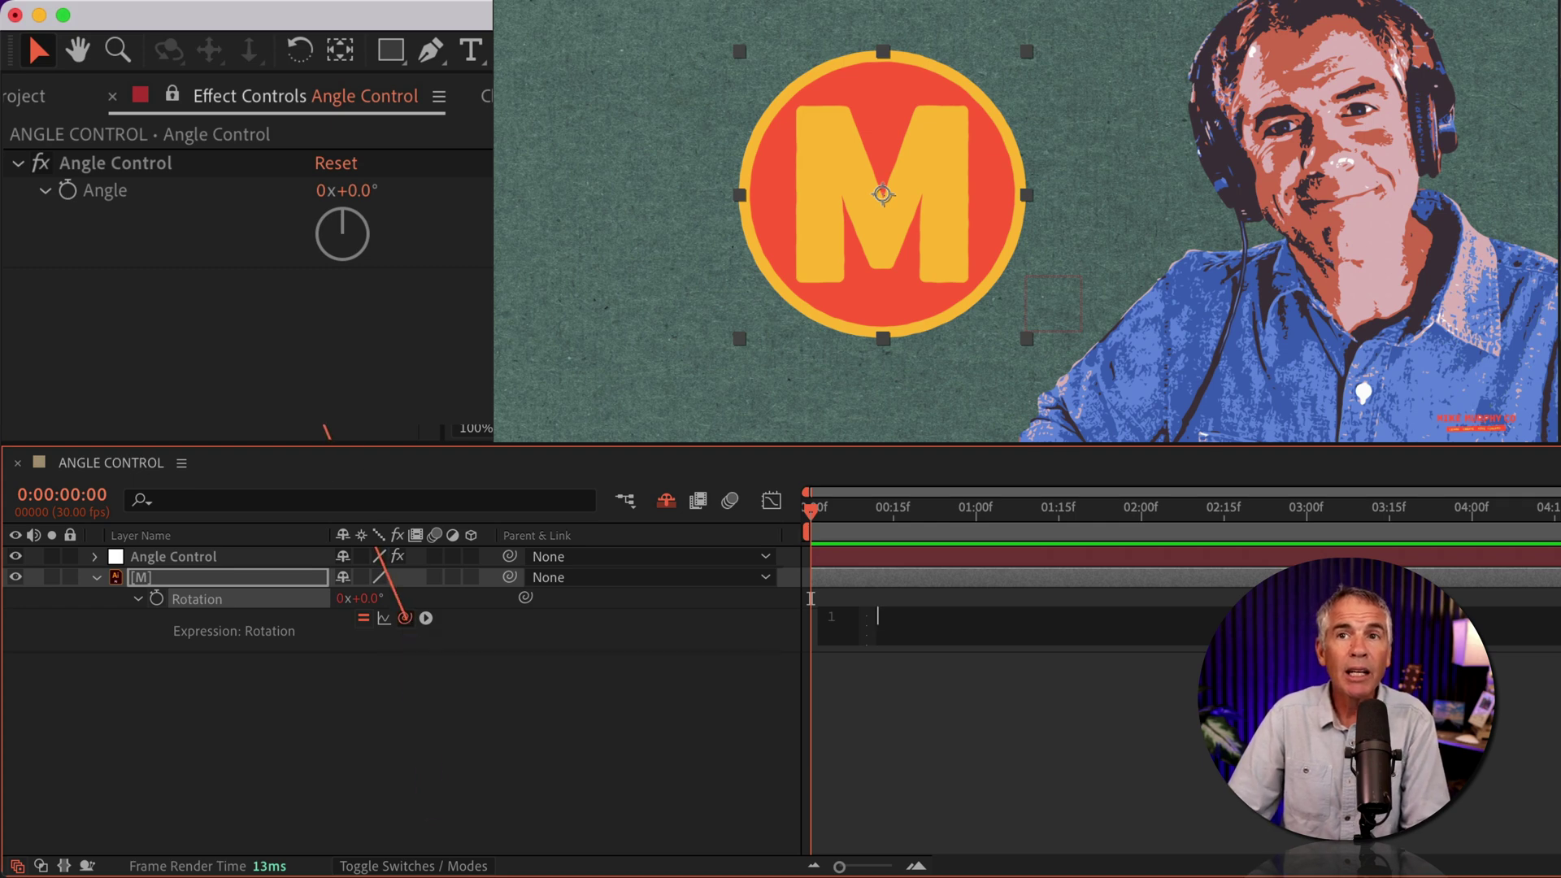
{"action": "left_click_drag", "start_coordinate": [68, 387], "coordinate": [72, 192]}
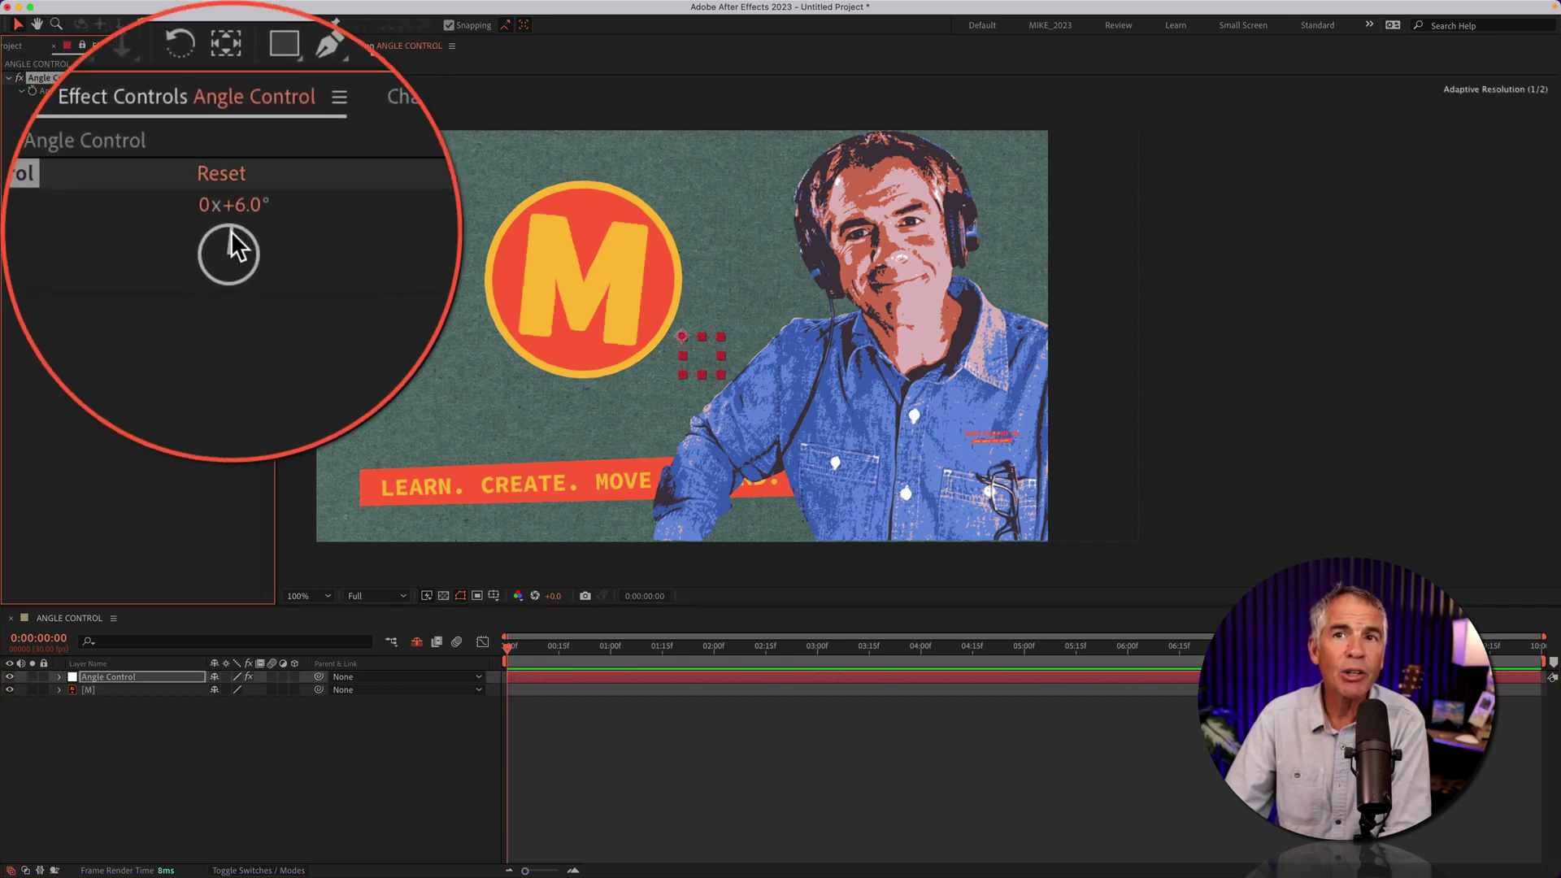
{"action": "left_click_drag", "start_coordinate": [160, 101], "coordinate": [272, 342]}
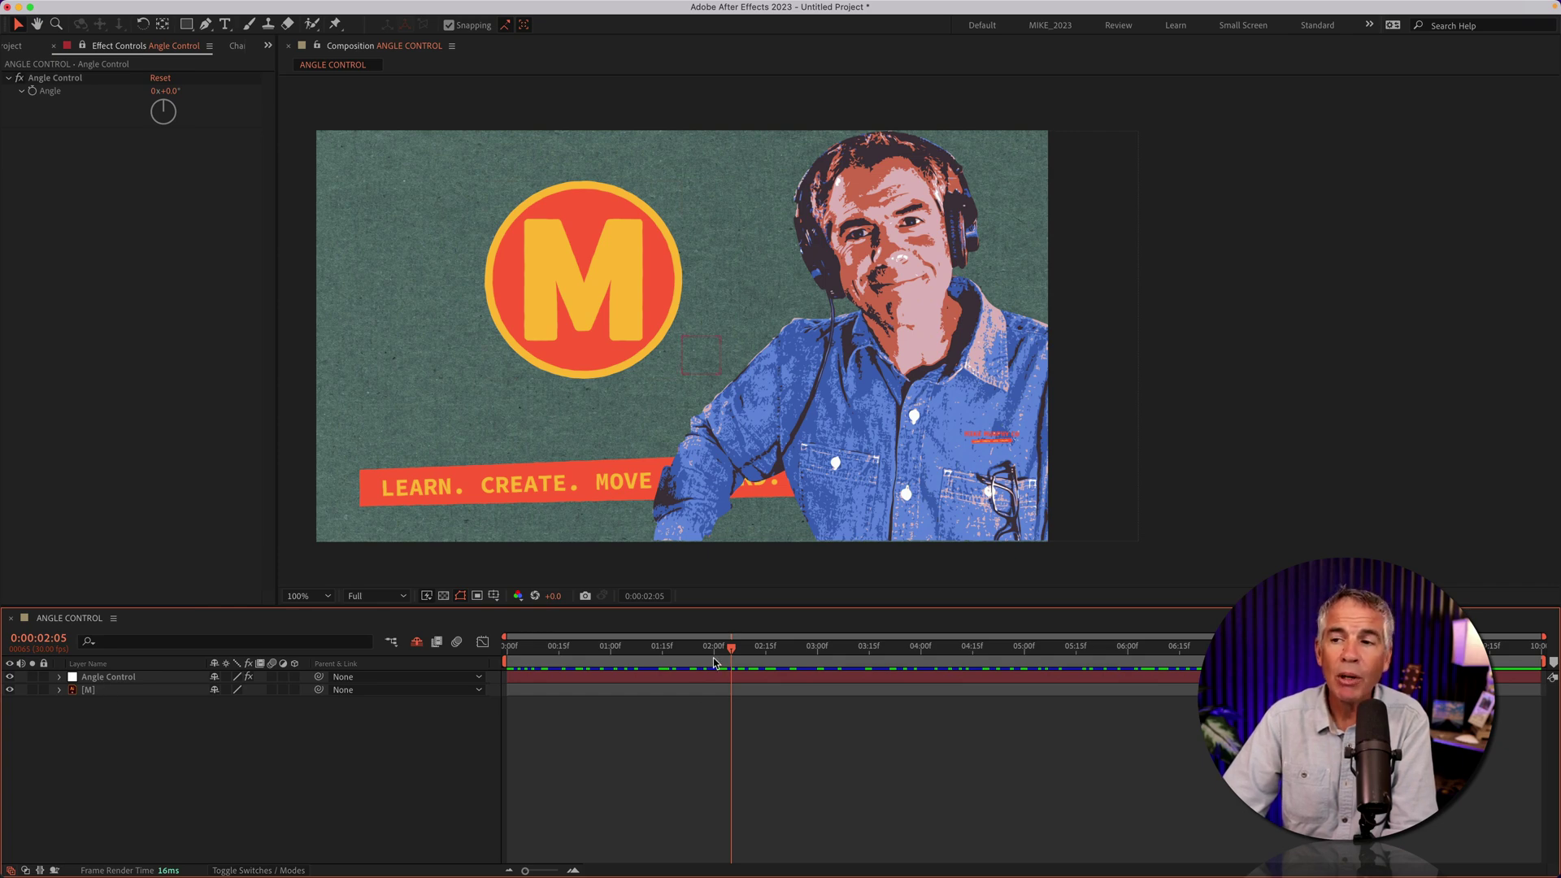
Keyframe Angle from 0x+0.0° at 0:00 to 1x+0.0° at 5:00.
{"action": "left_click_drag", "start_coordinate": [707, 644], "coordinate": [442, 638]}
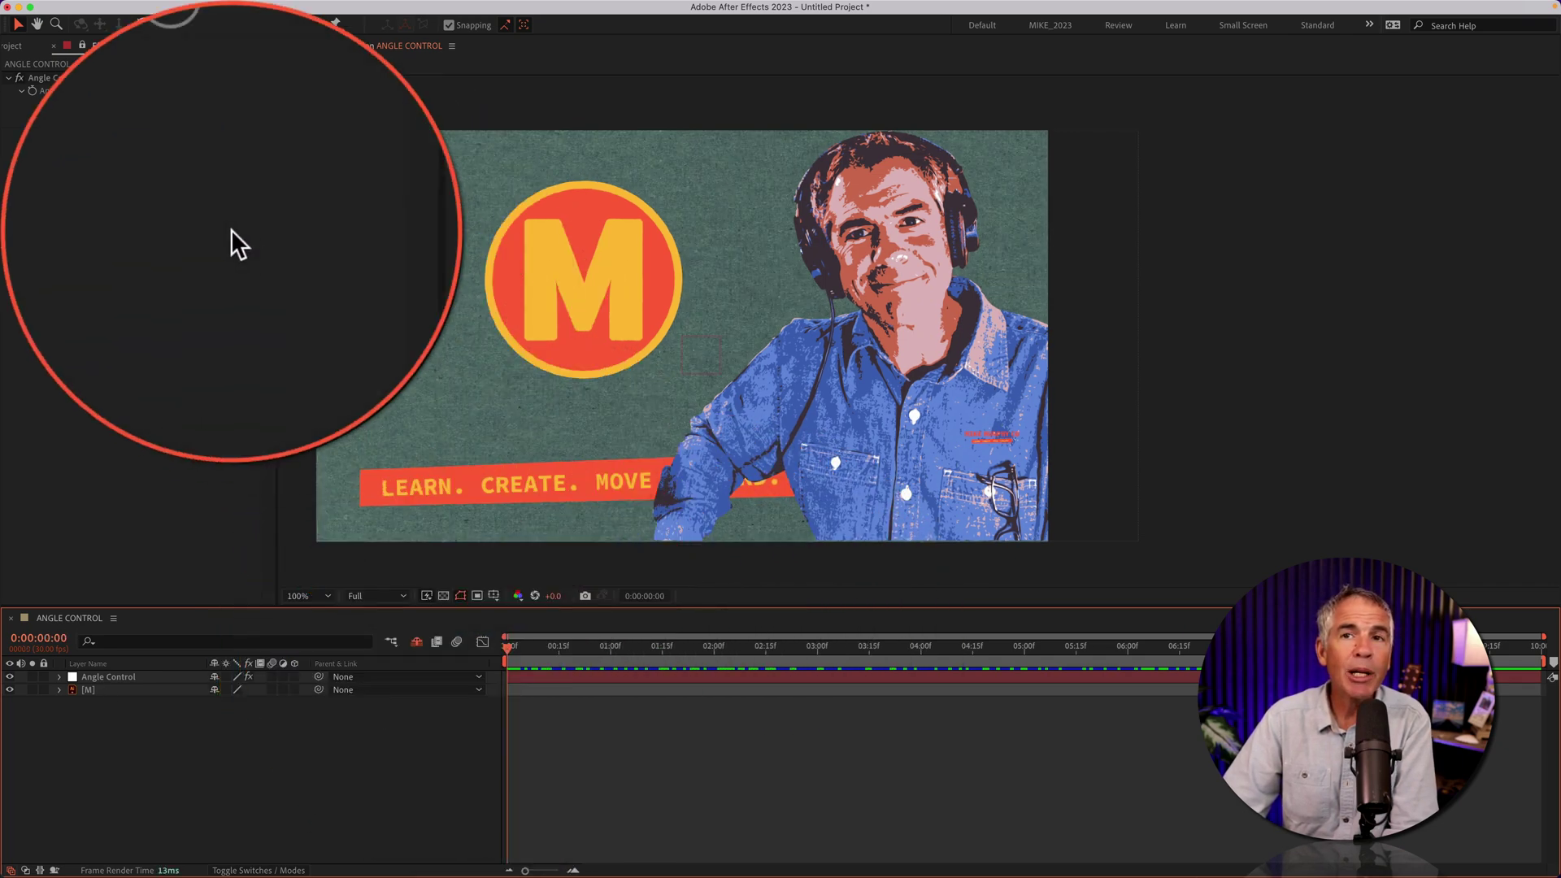
{"action": "left_click", "coordinate": [48, 78]}
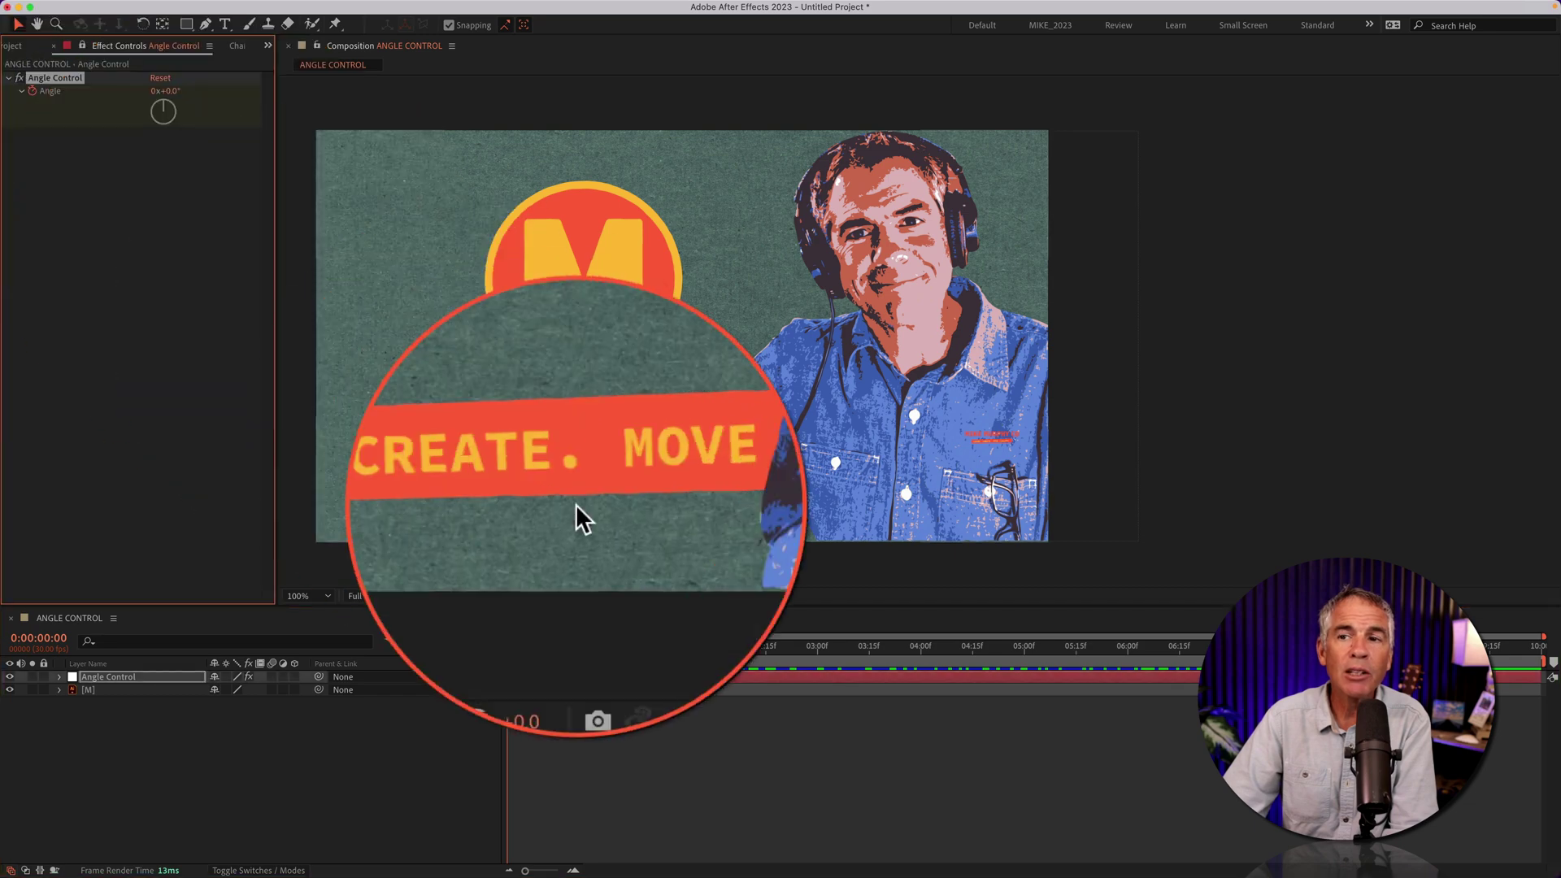
{"action": "left_click_drag", "start_coordinate": [516, 644], "coordinate": [1027, 644]}
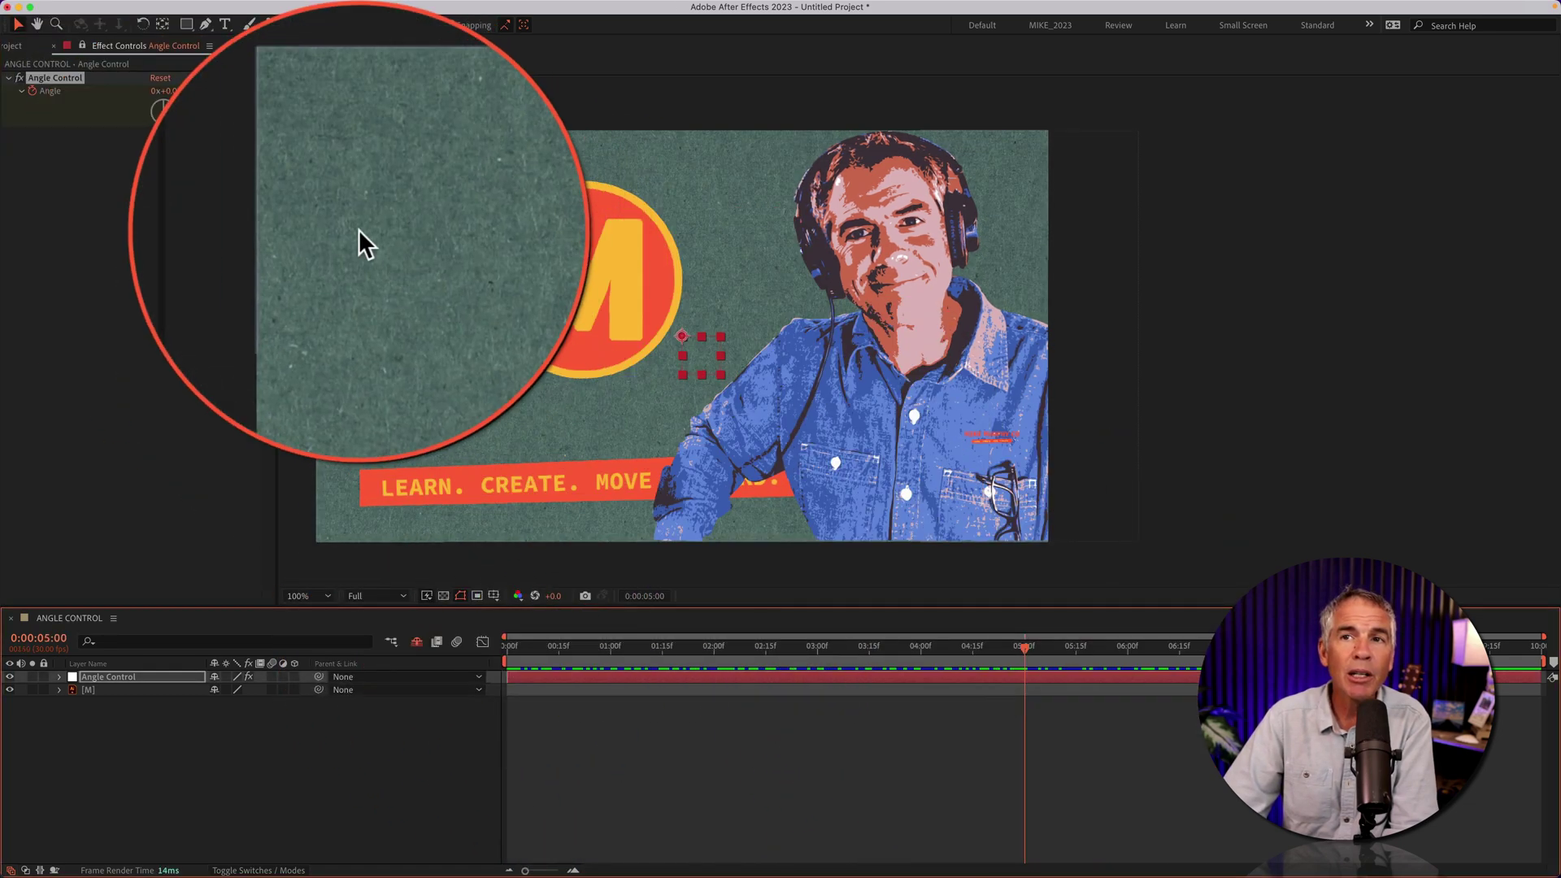
{"action": "left_click", "coordinate": [233, 225]}
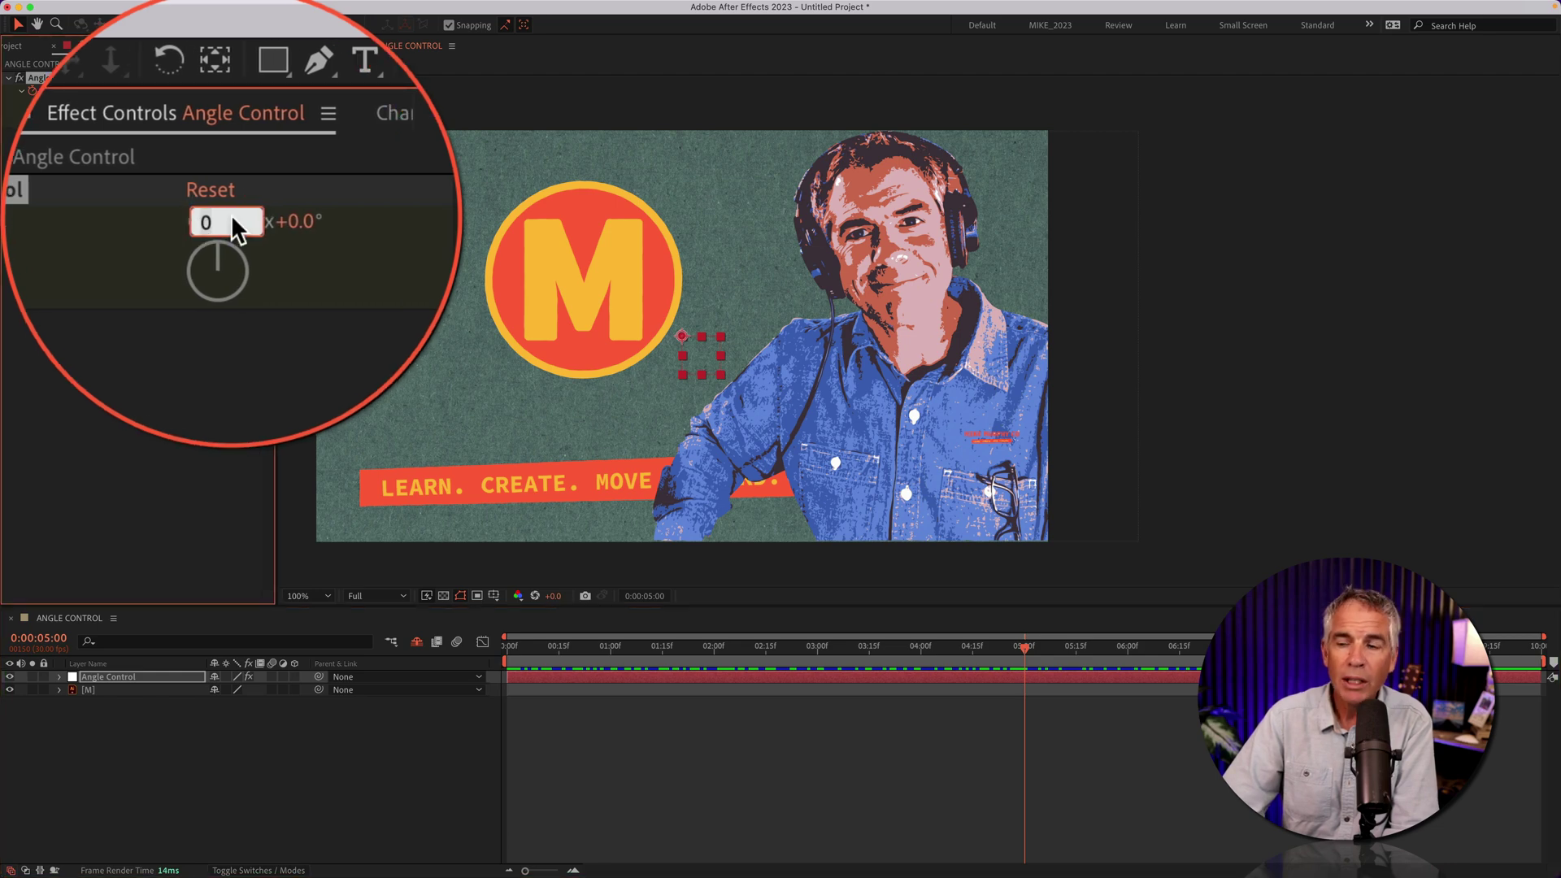
{"action": "key", "text": "Return"}
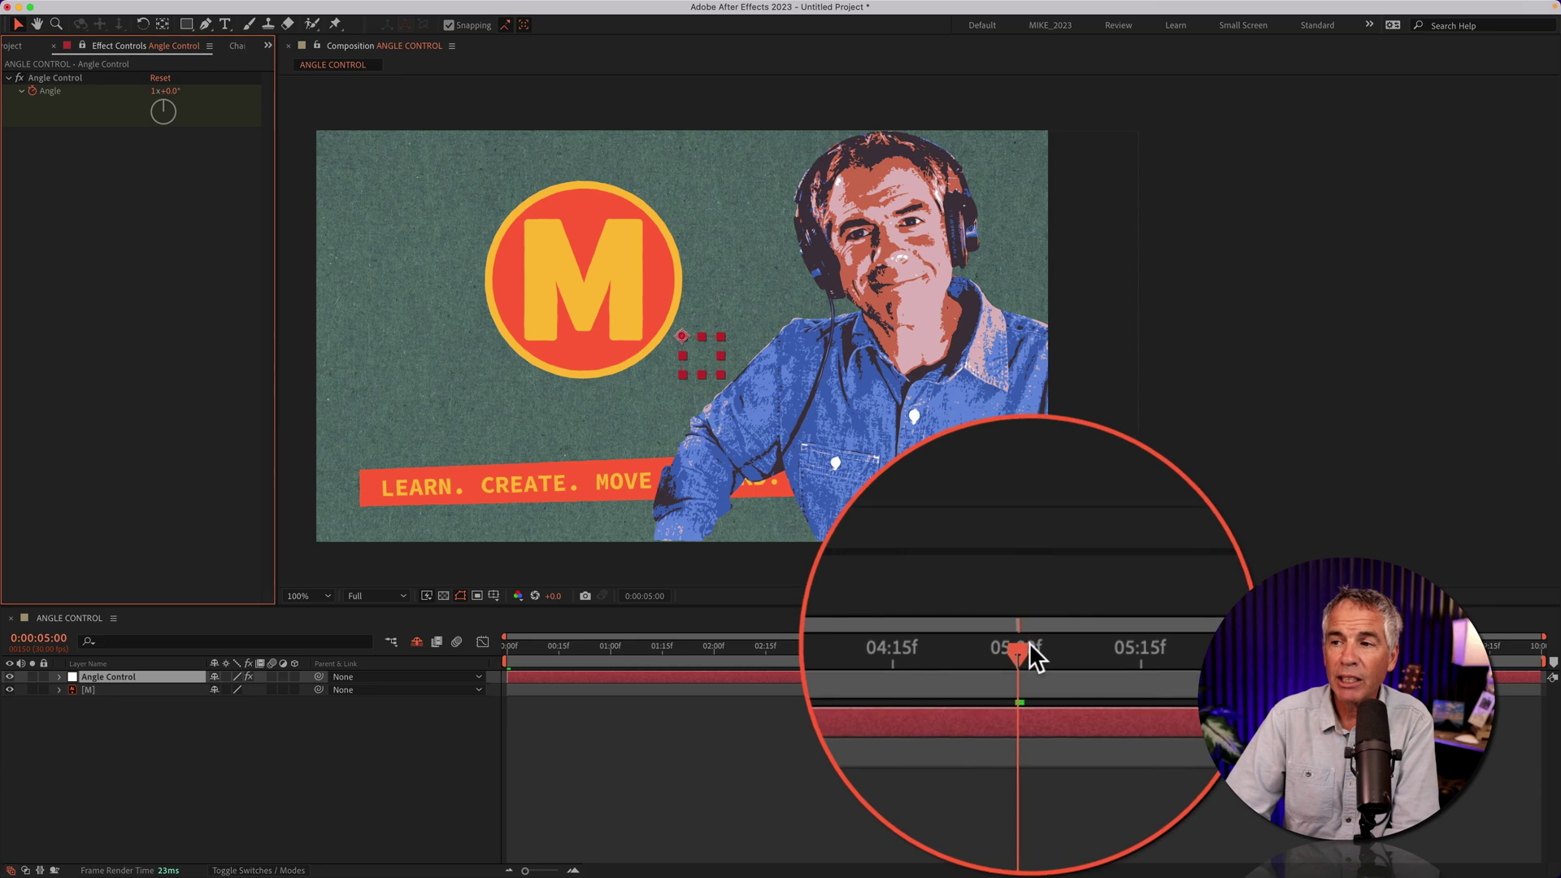
Preview the M logo's spin from the start and reveal the Angle keyframes.
{"action": "left_click_drag", "start_coordinate": [1026, 646], "coordinate": [508, 646]}
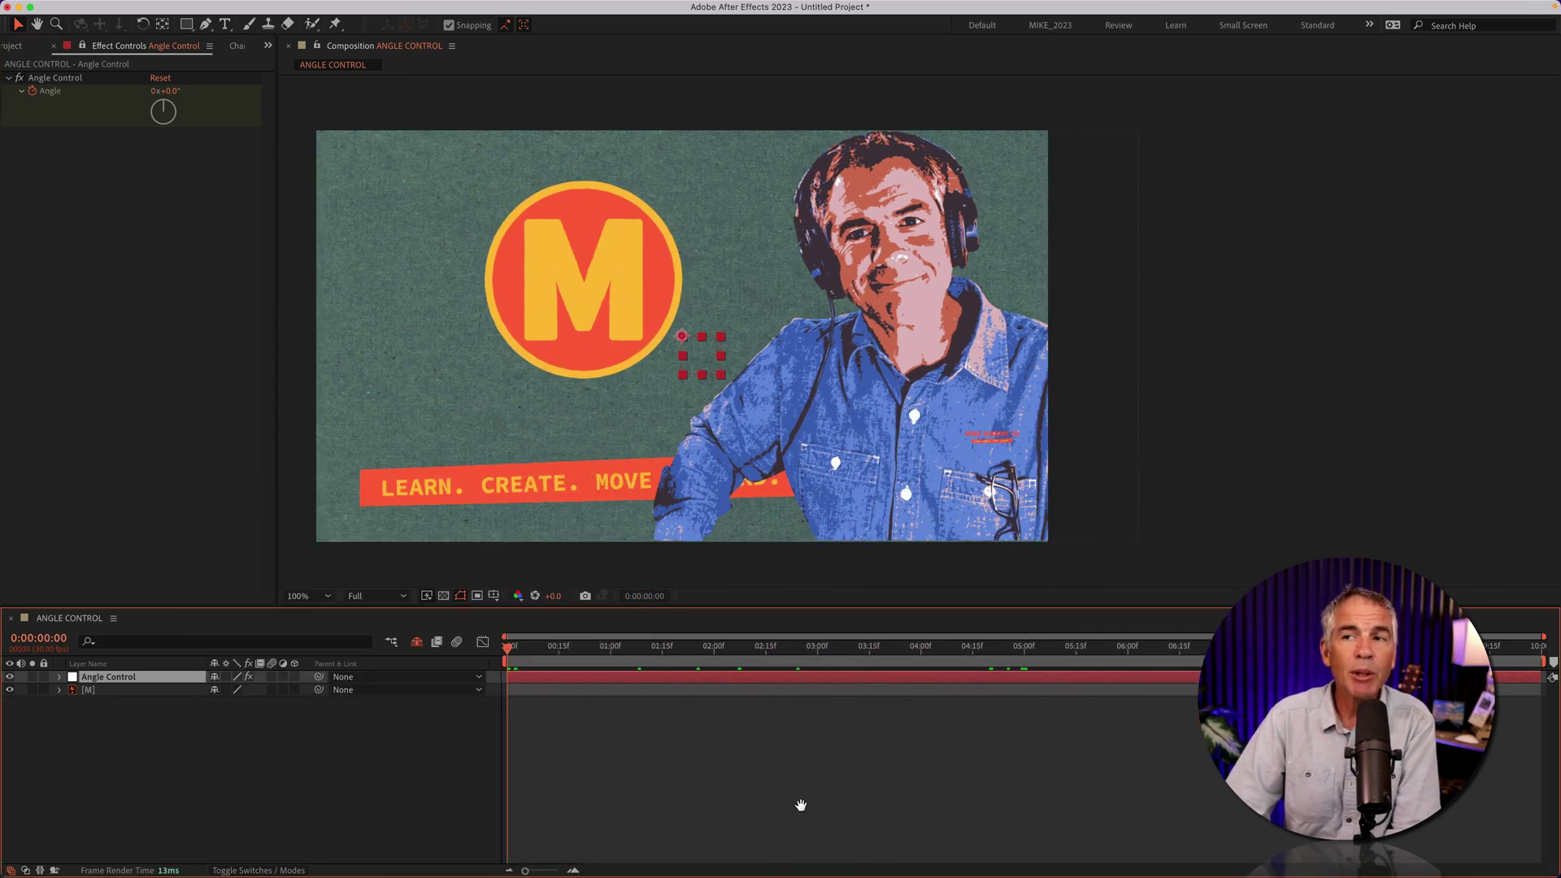
{"action": "key", "text": "space"}
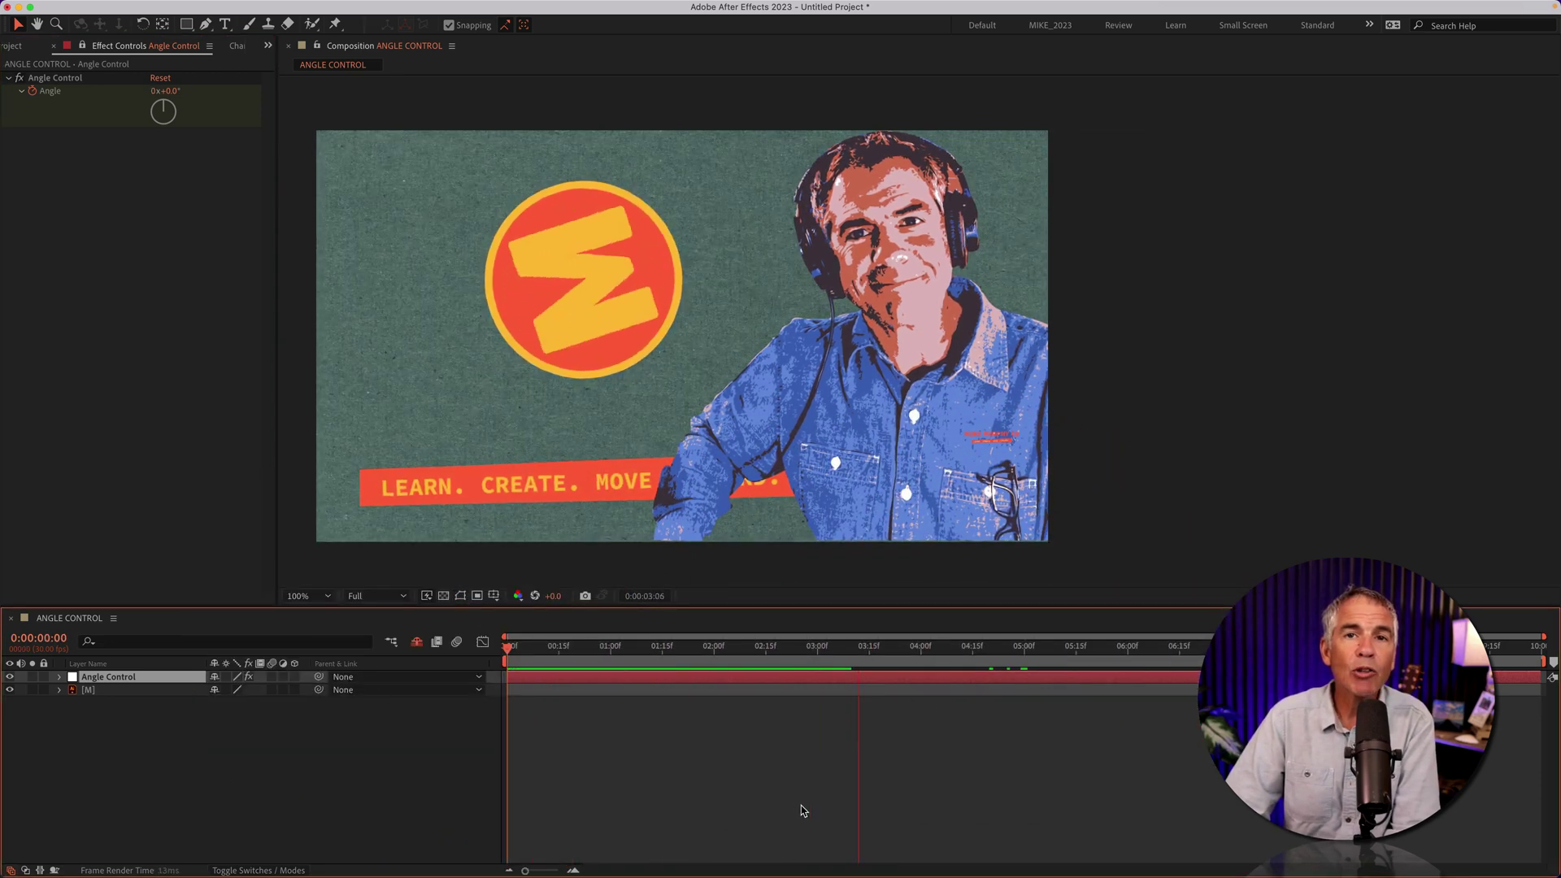
{"action": "key", "text": "space"}
{"action": "key", "text": "u"}
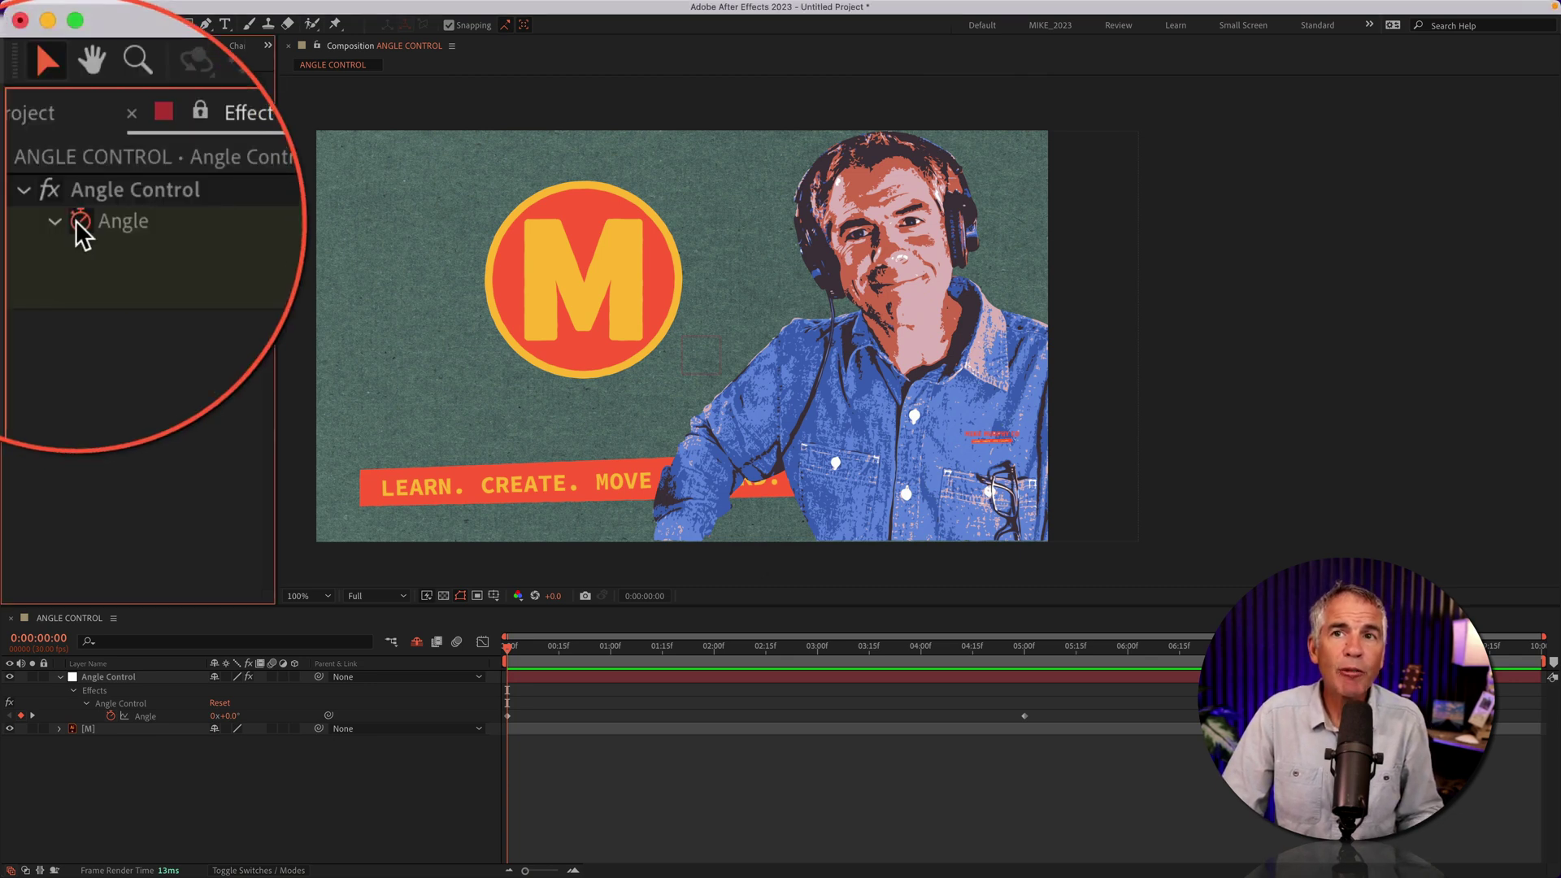
Delete the Angle keyframes, drive Angle with a time*50 expression, and preview.
{"action": "left_click", "coordinate": [79, 221]}
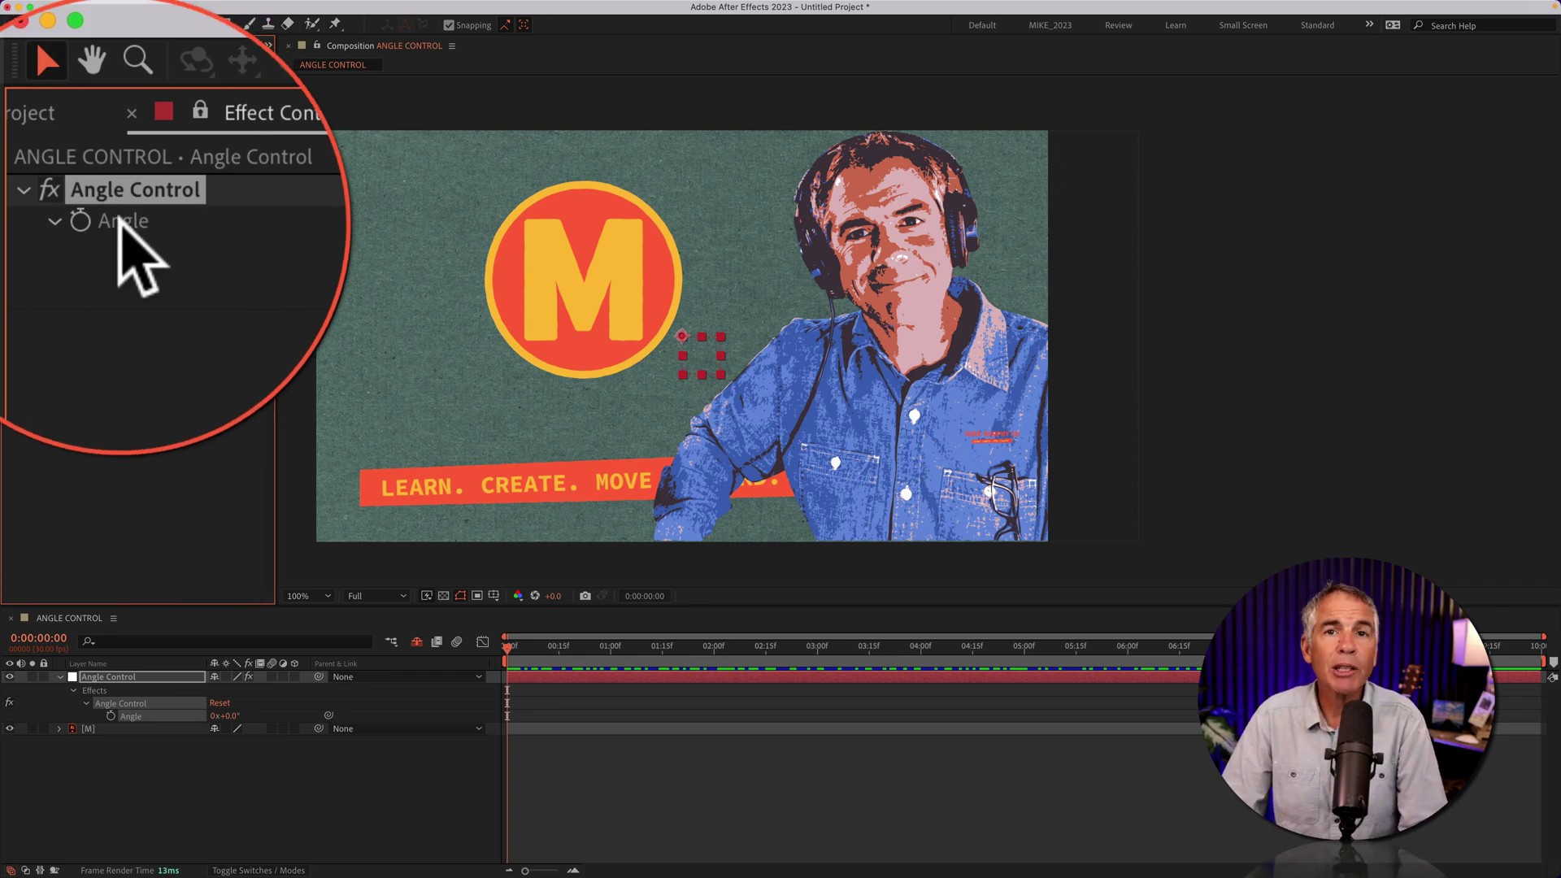
{"action": "key", "text": "alt"}
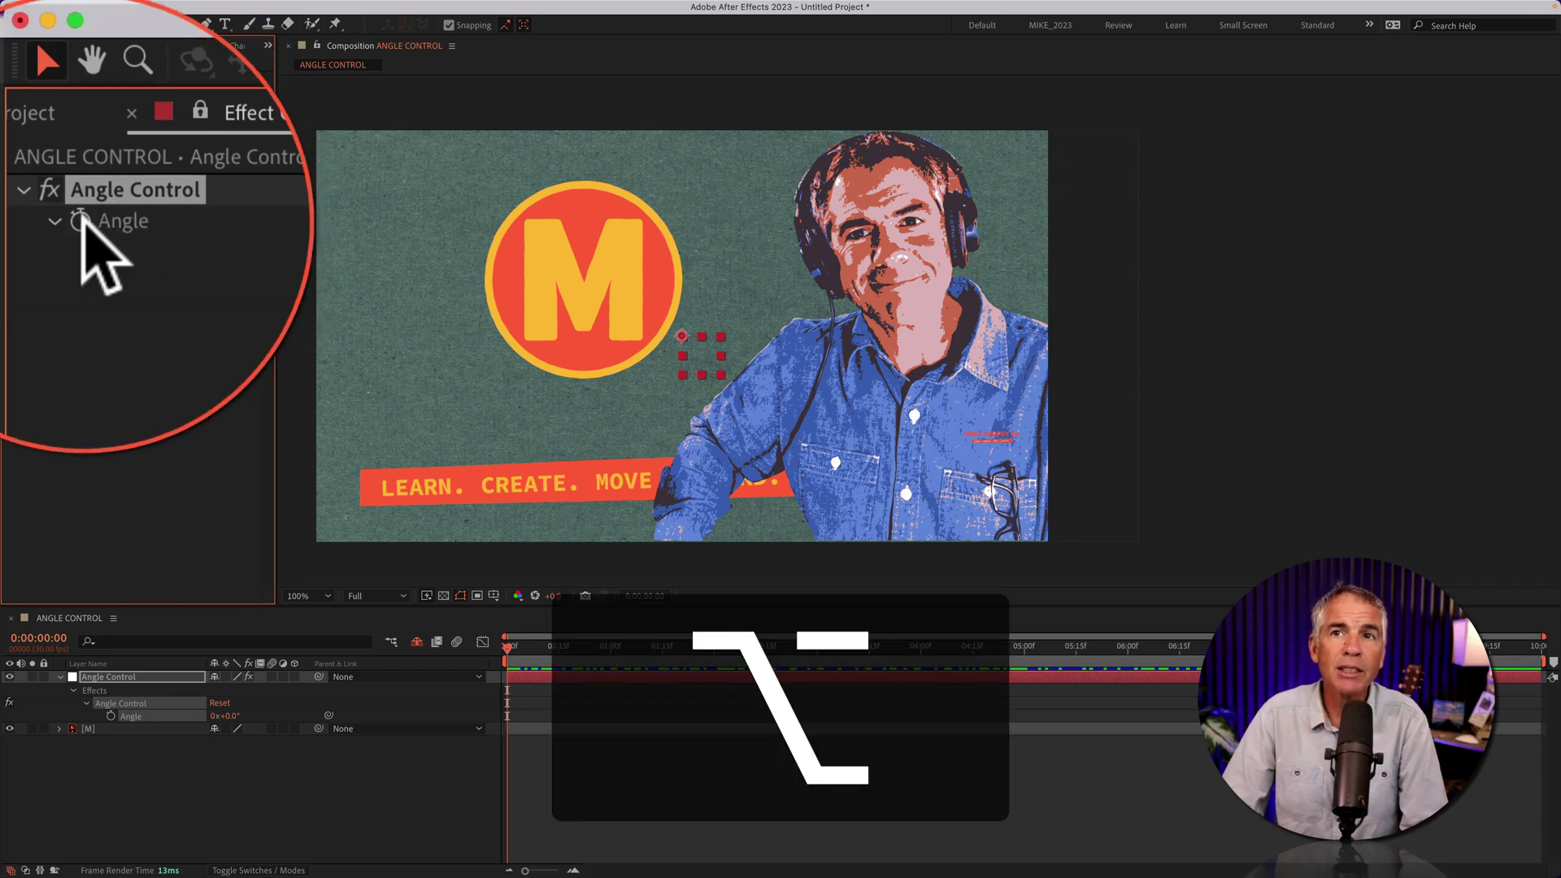
{"action": "left_click", "coordinate": [79, 221], "text": "alt"}
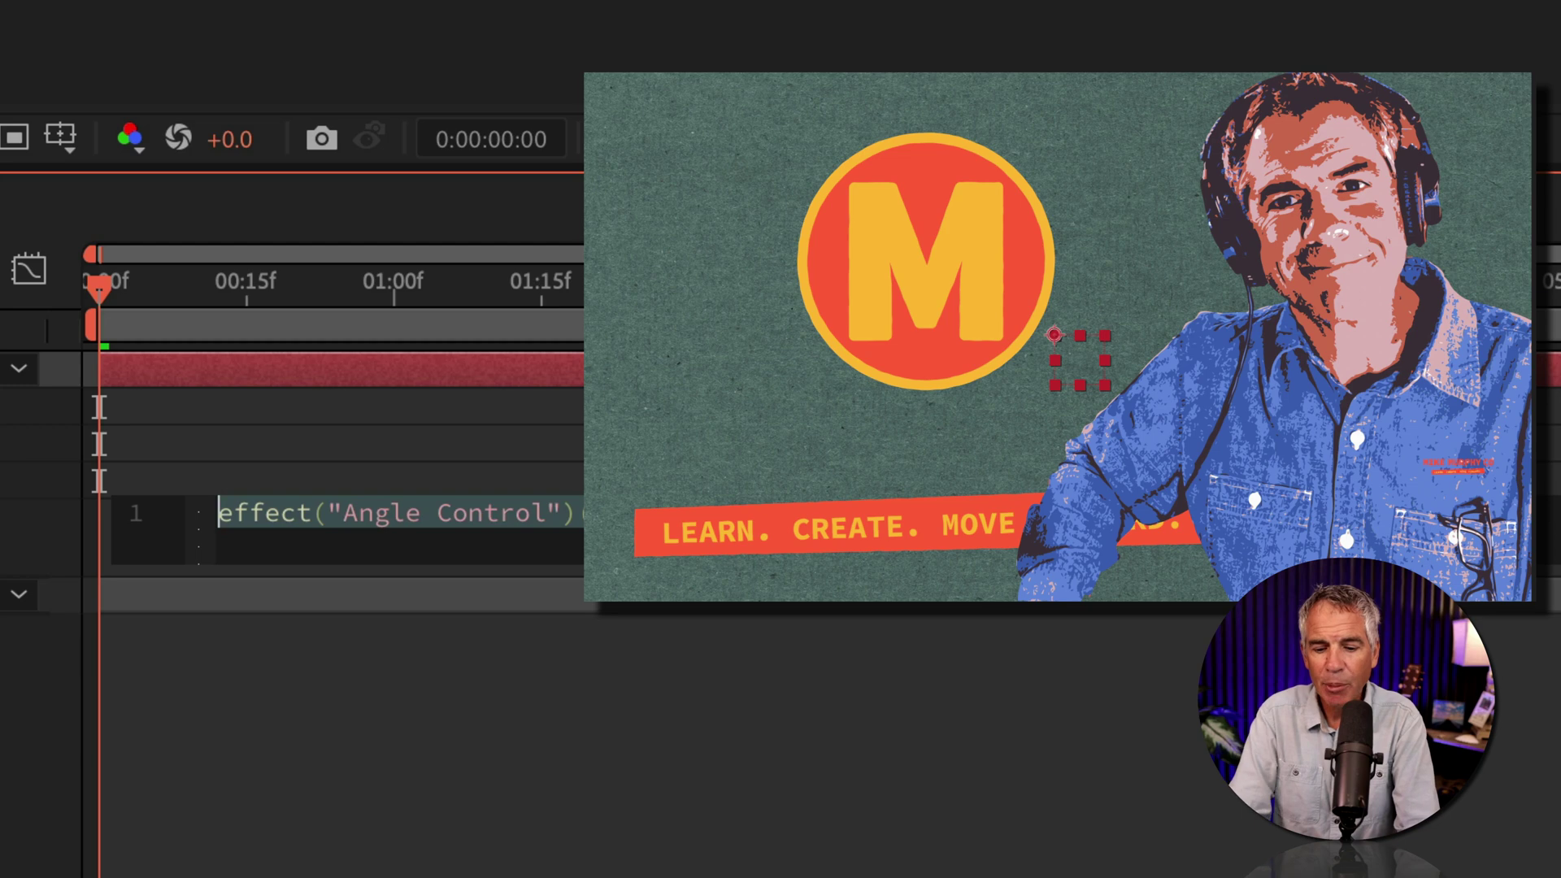
{"action": "type", "text": "time"}
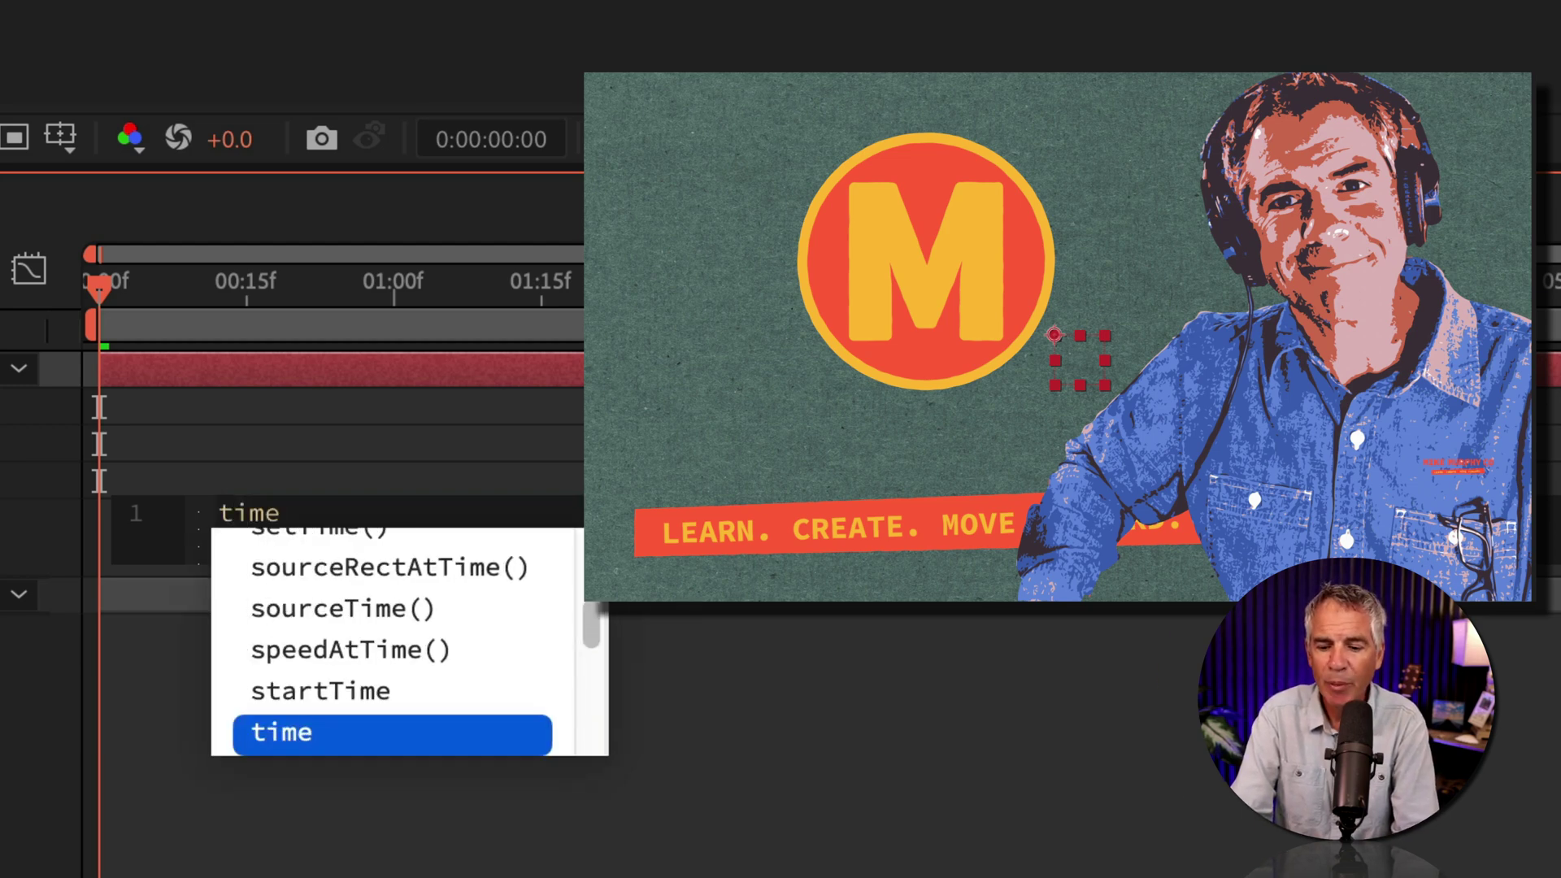
{"action": "type", "text": "*"}
{"action": "key", "text": "KP_Enter"}
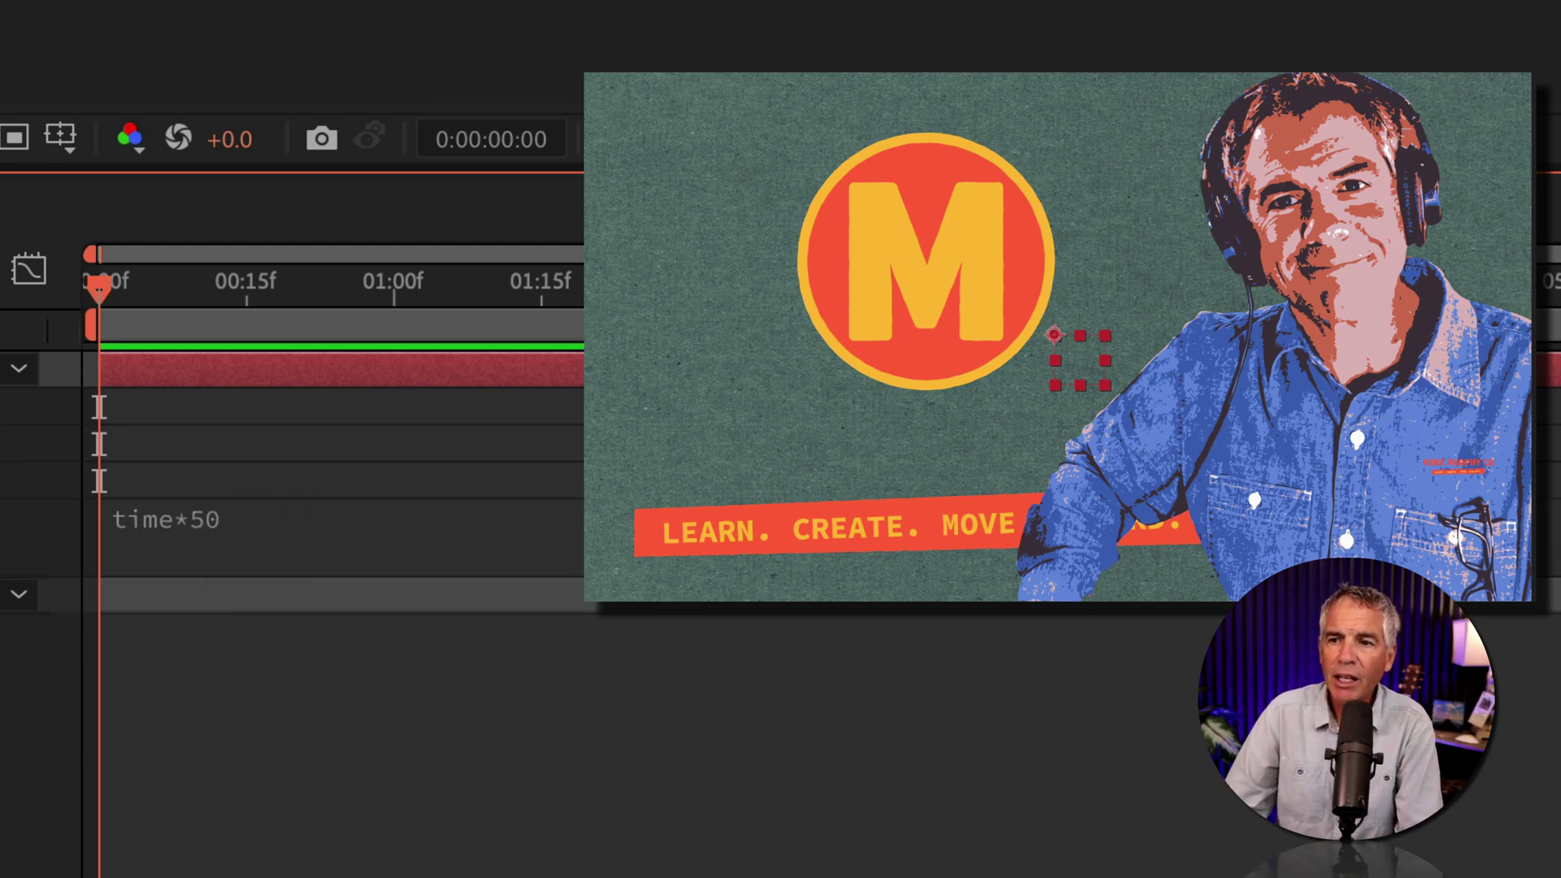
{"action": "key", "text": "space"}
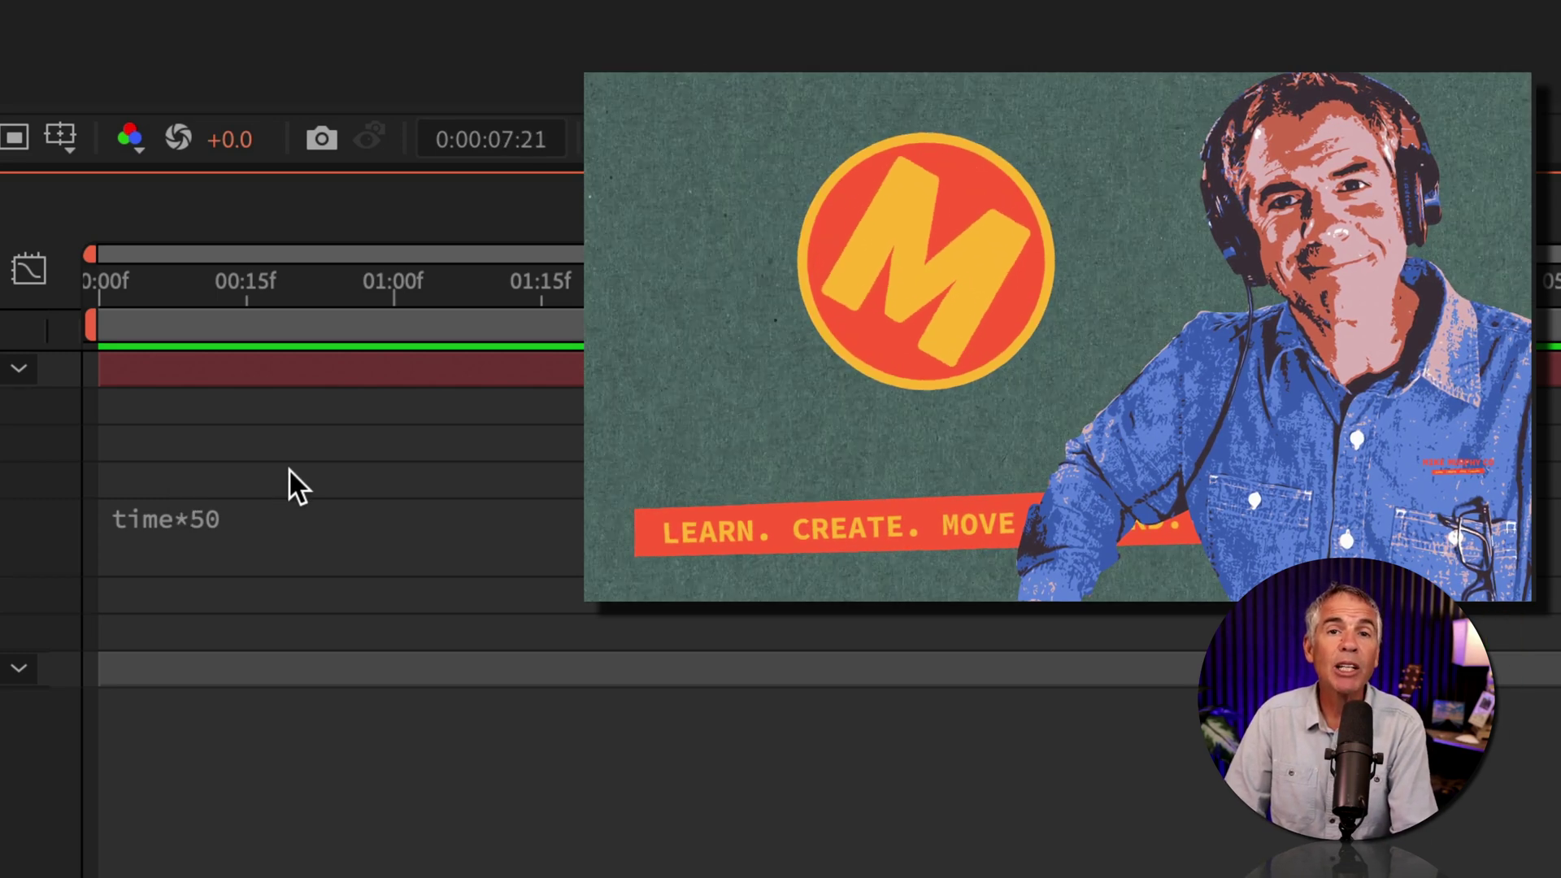
Rewrite the Angle expression from time*50 to wiggle(1,50).
{"action": "left_click", "coordinate": [242, 514]}
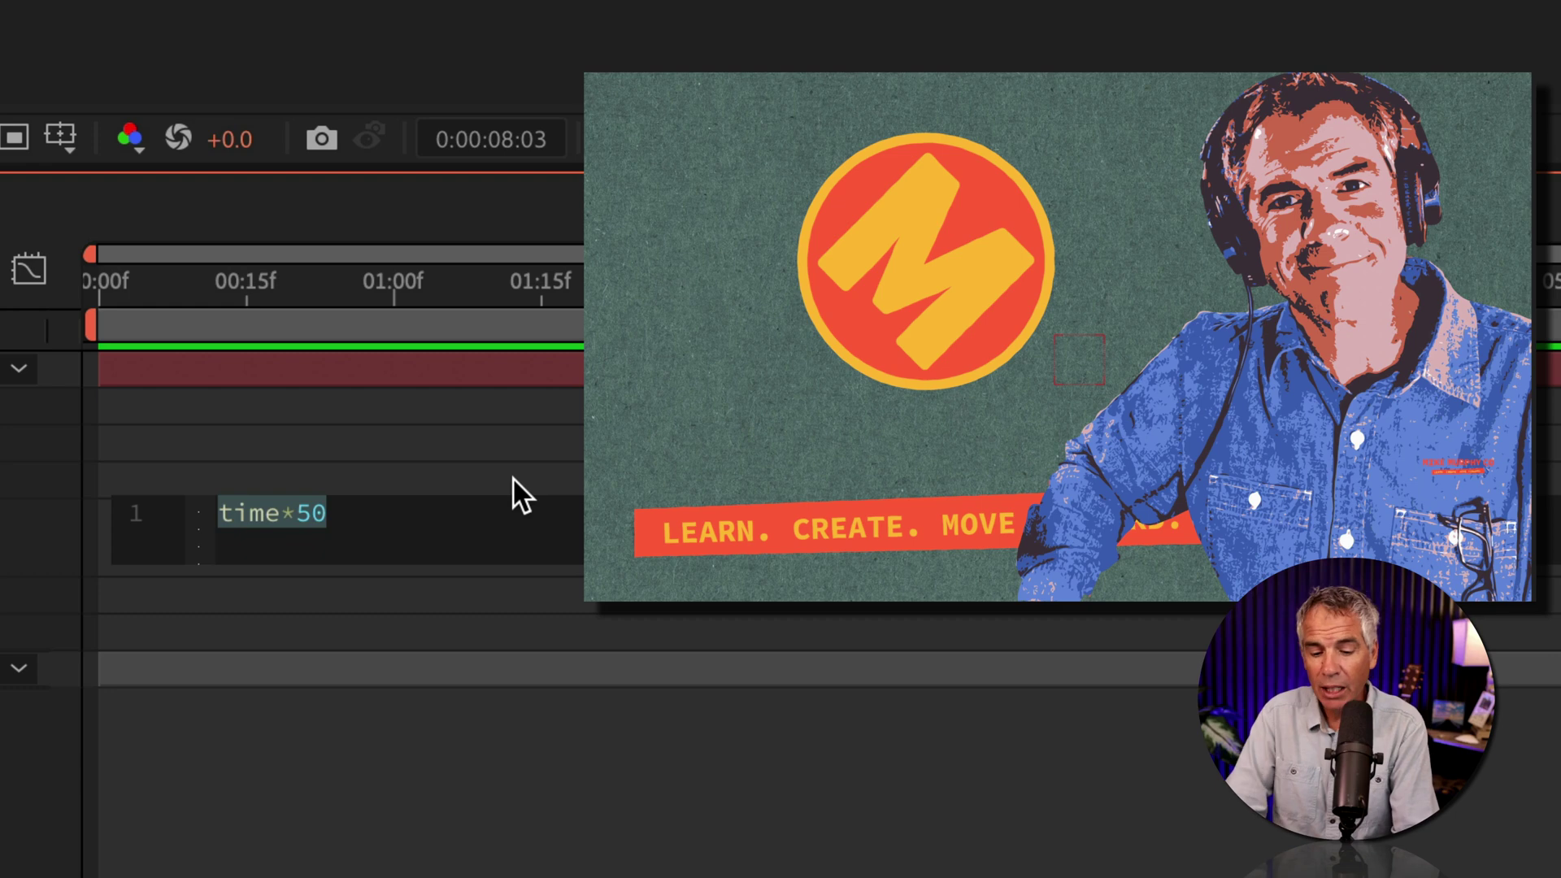
{"action": "type", "text": "wigg"}
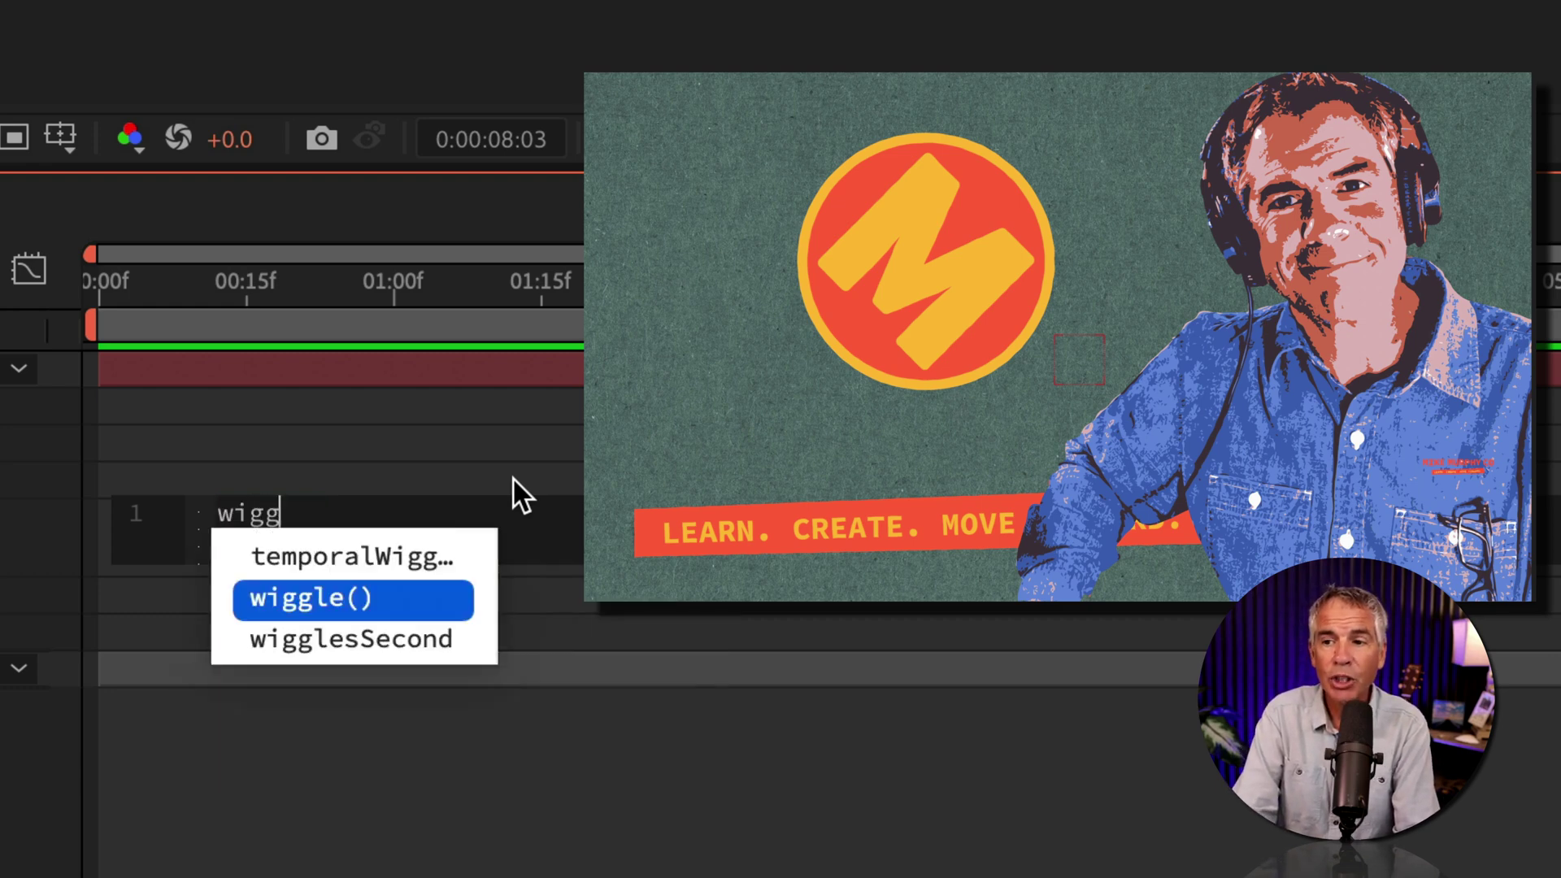
{"action": "type", "text": "le"}
{"action": "key", "text": "Return"}
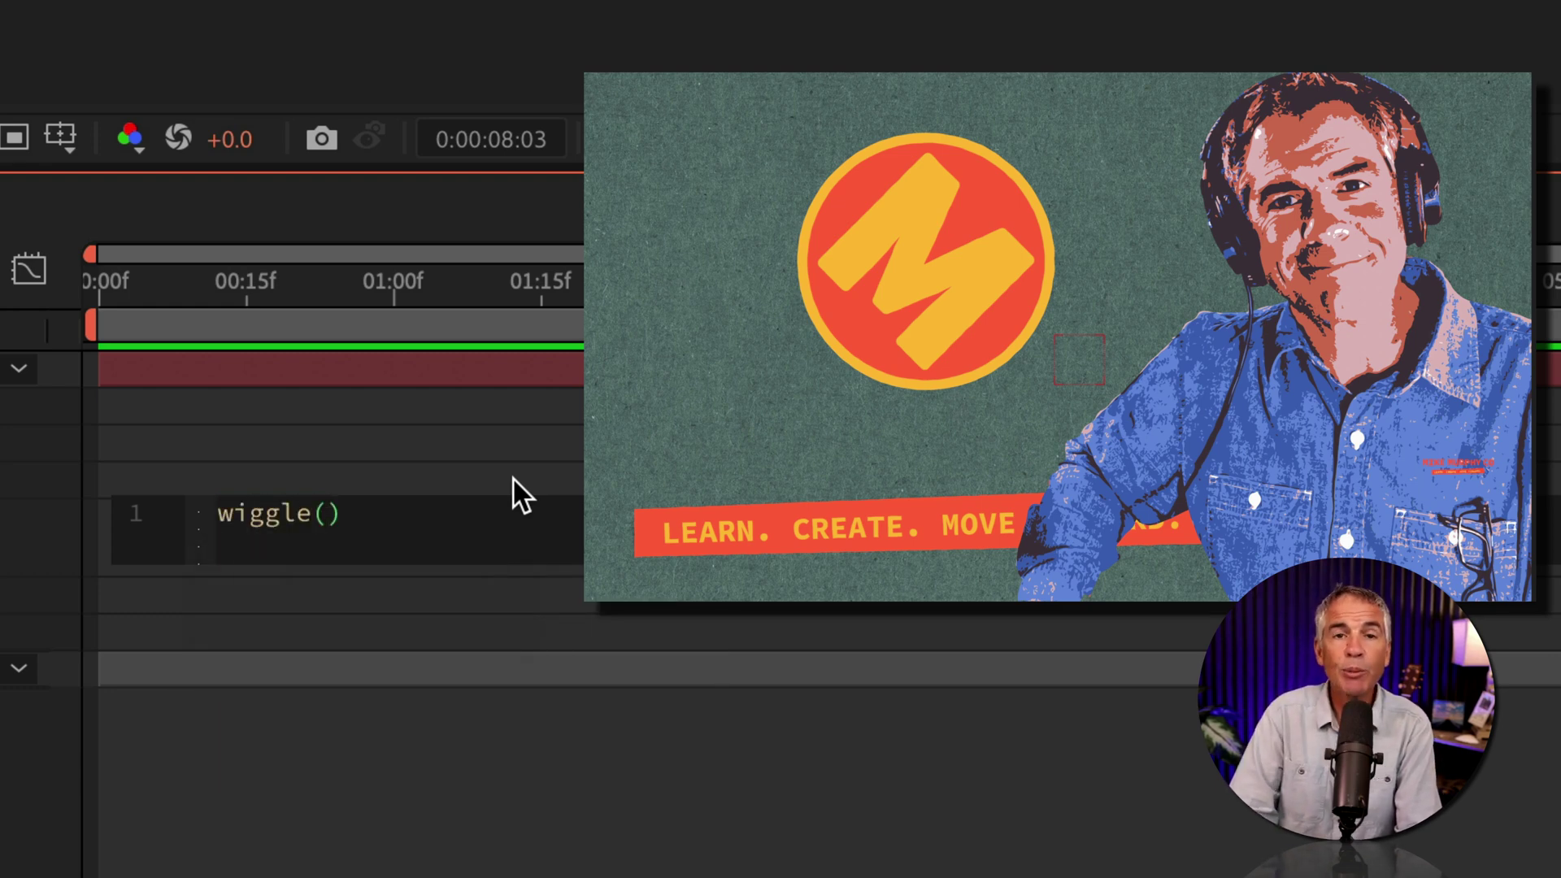
{"action": "type", "text": "1"}
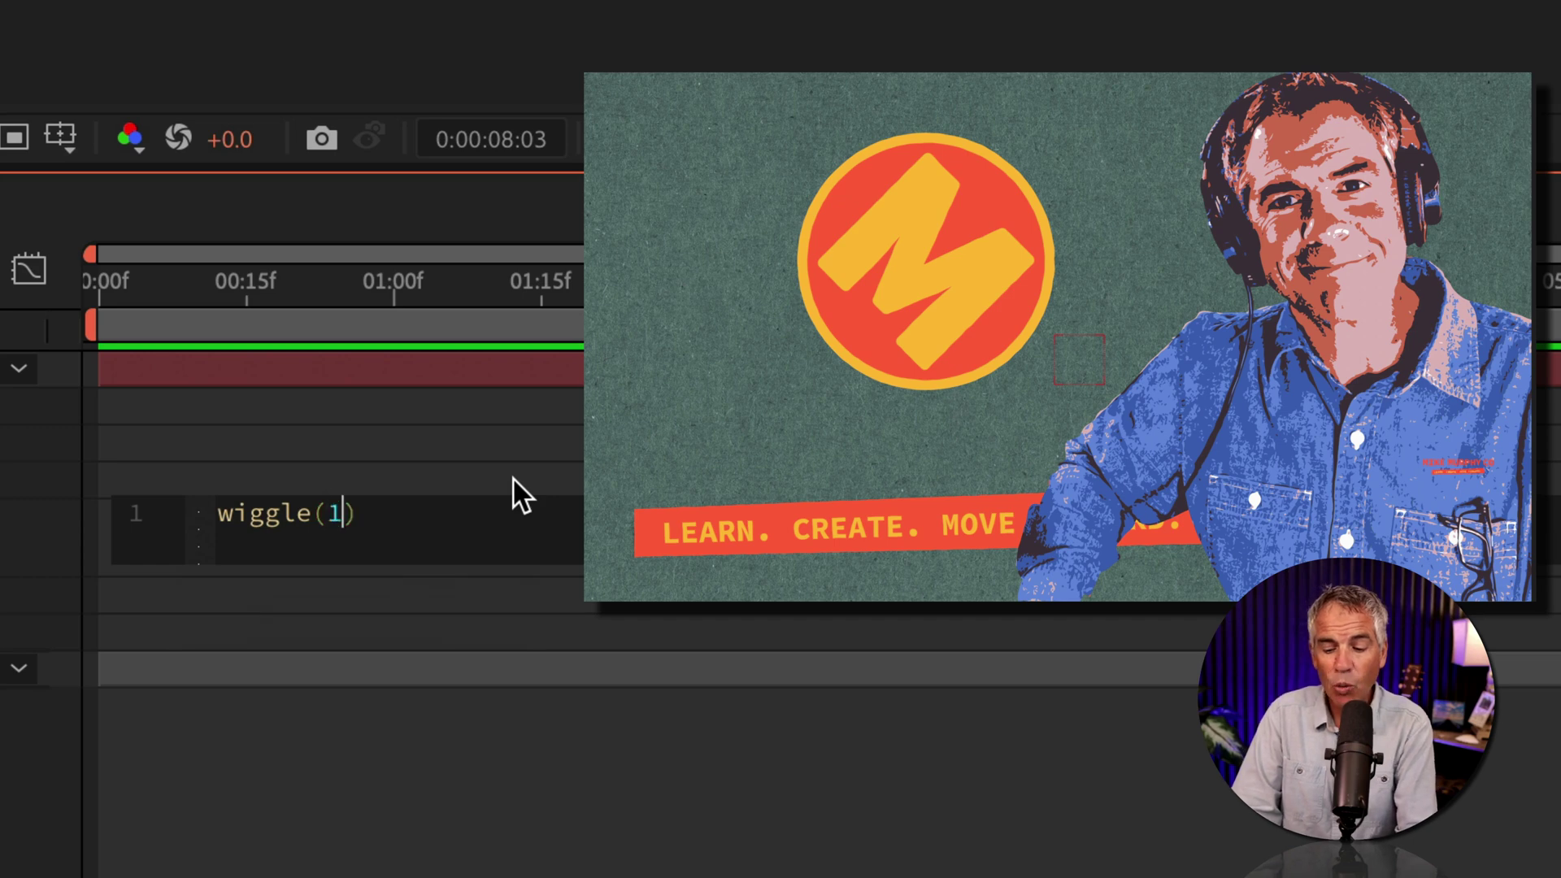
{"action": "type", "text": ",50"}
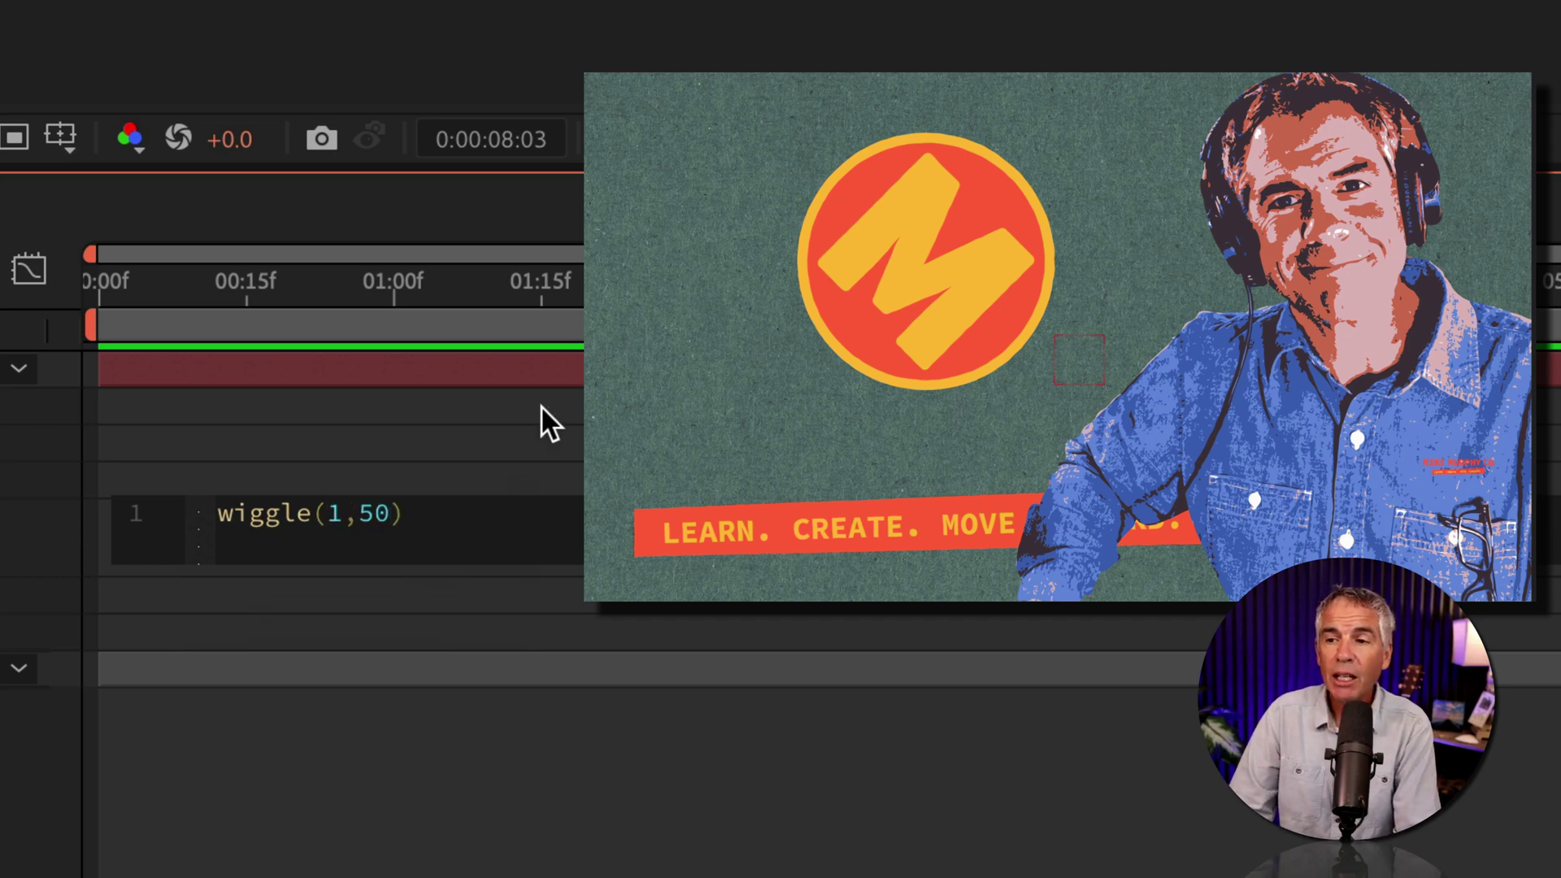
{"action": "left_click", "coordinate": [541, 407]}
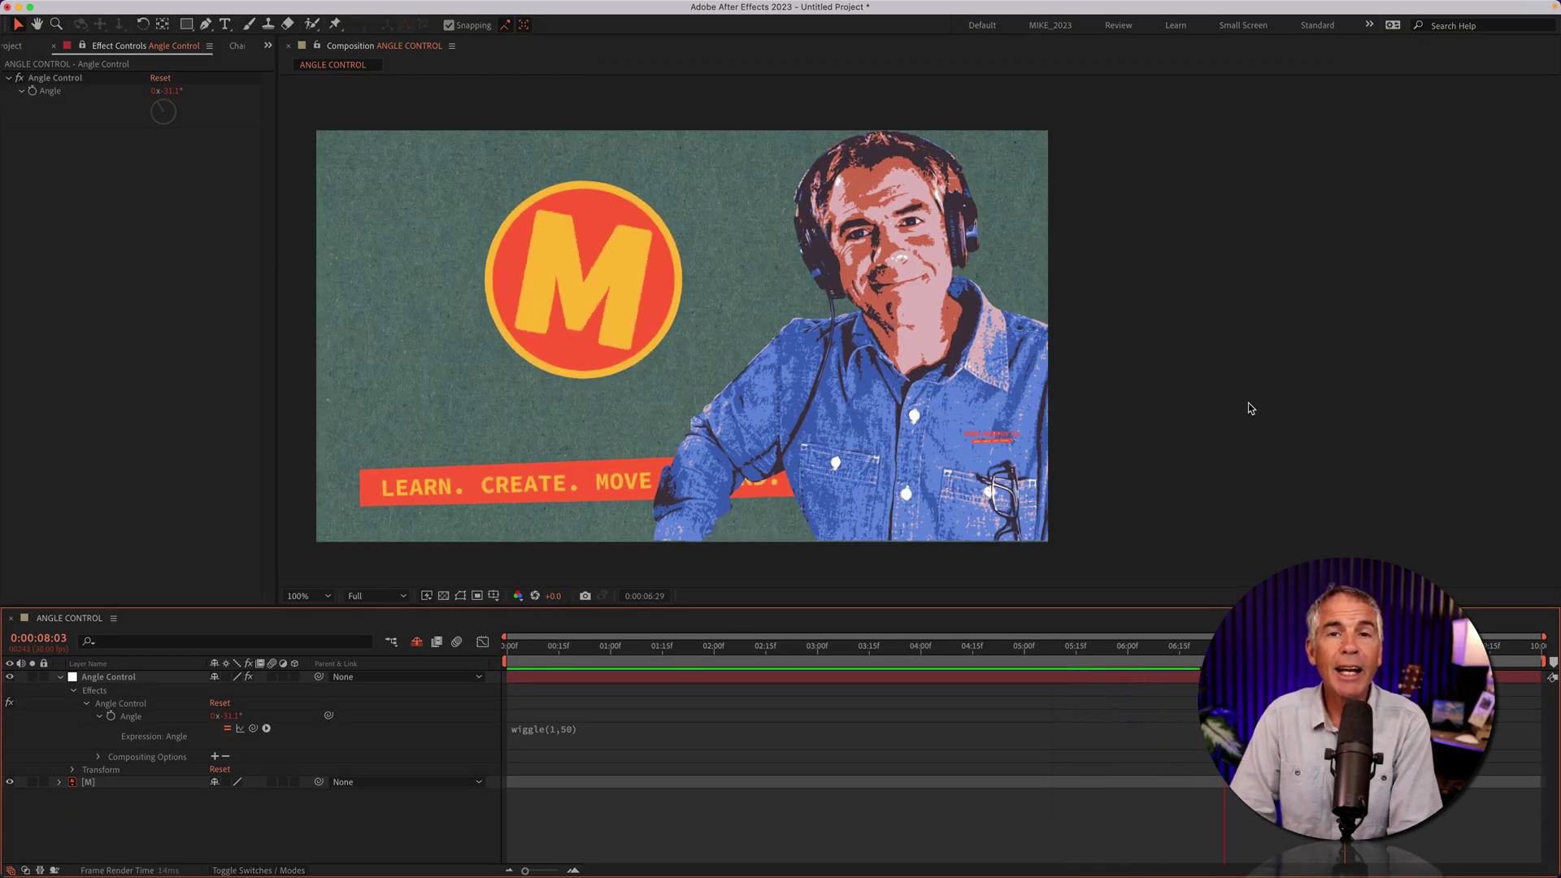
Maximise the Composition viewer and set its magnification to 200%.
{"action": "key", "text": "grave"}
{"action": "key", "text": "period"}
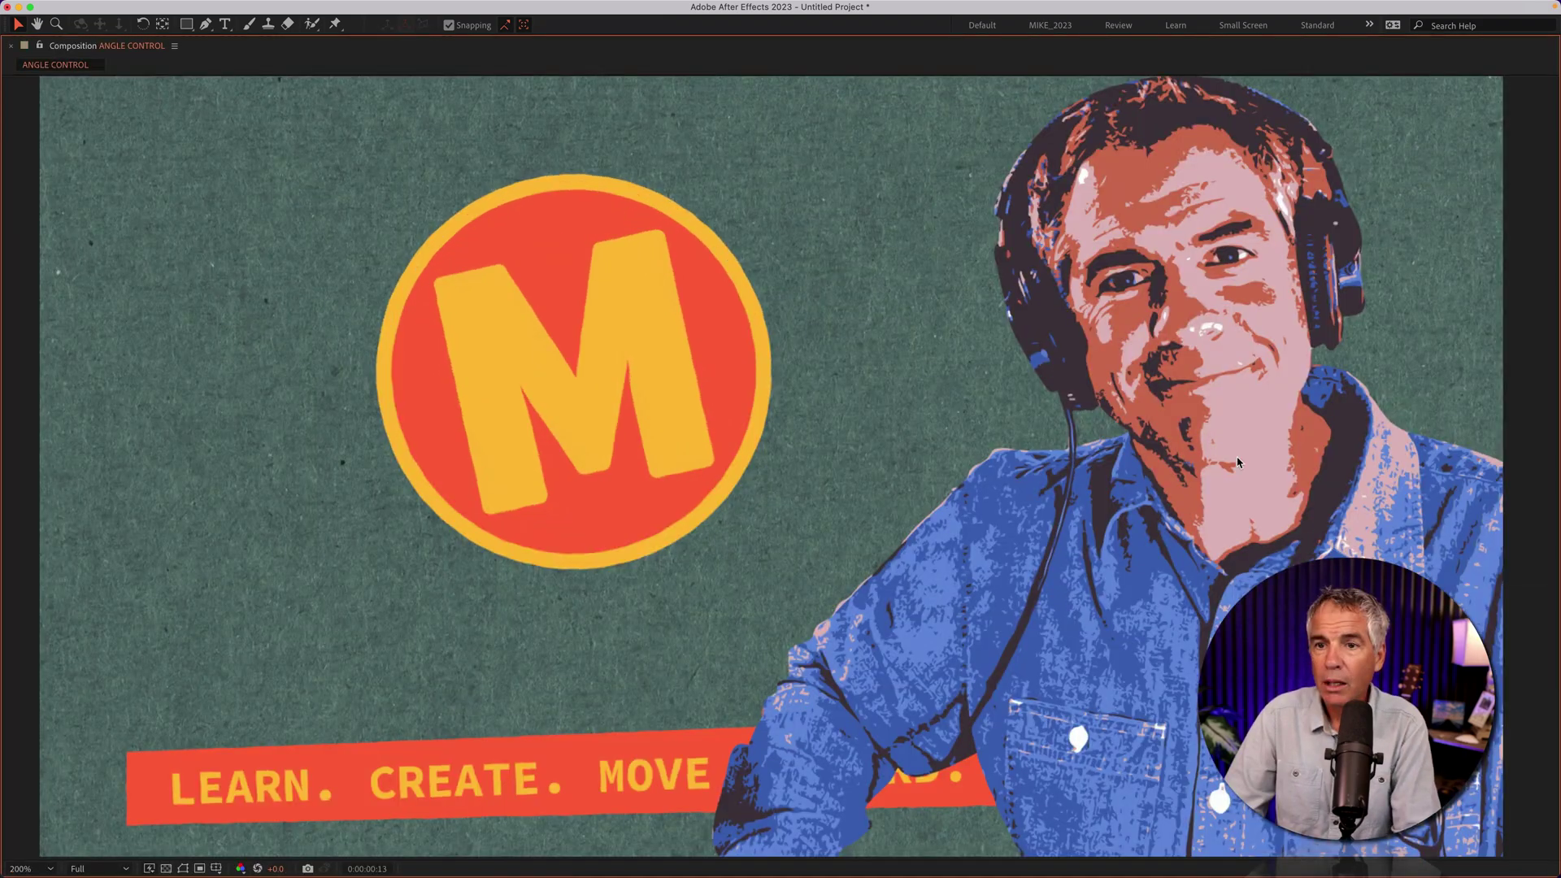